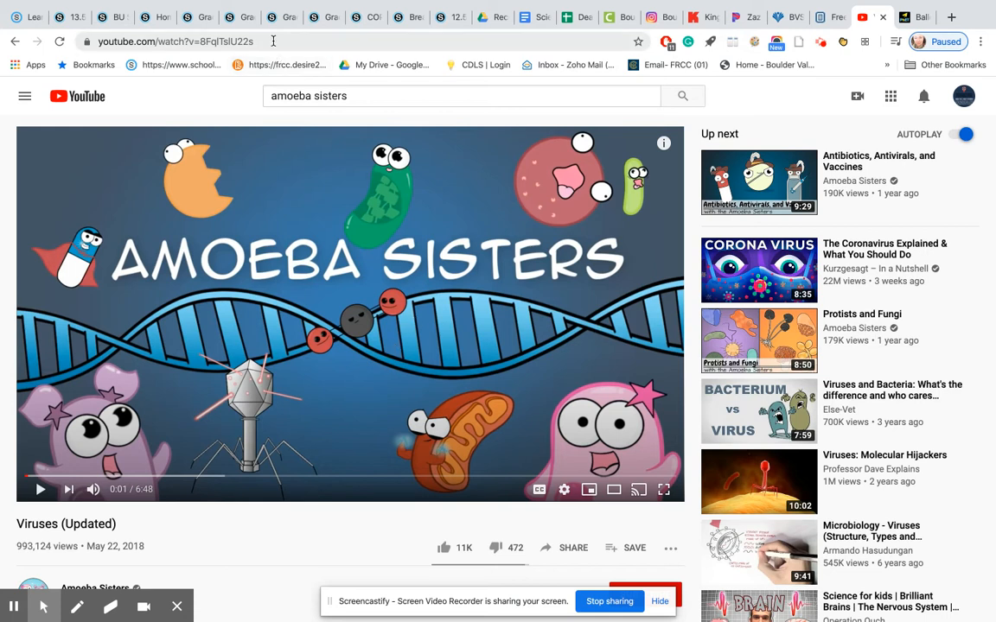
Copy the embed code of the YouTube video Viruses (Updated) from its share options.
scroll(316, 236, "down", 2)
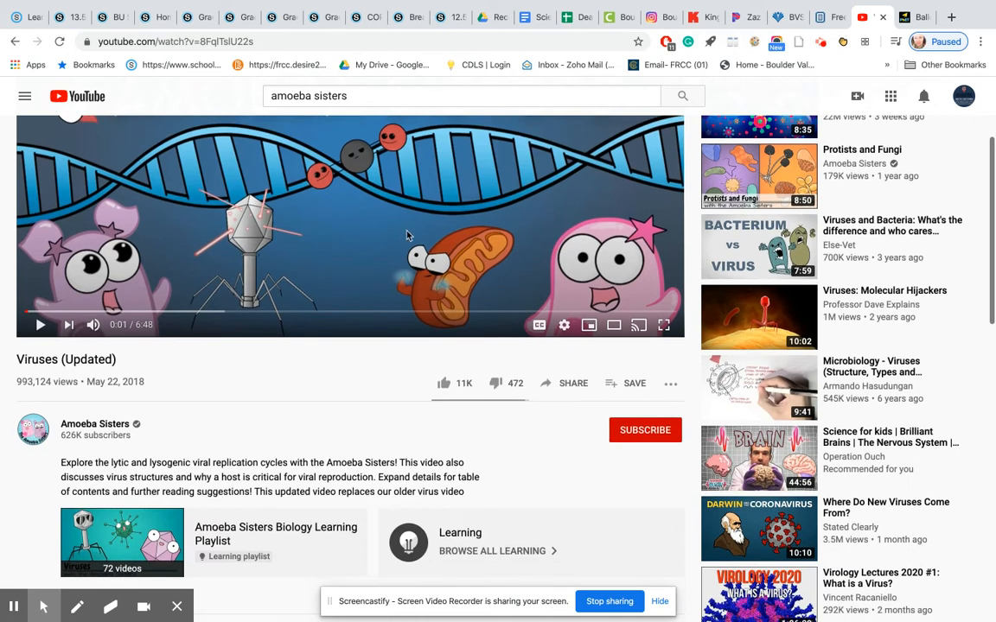
left_click(570, 382)
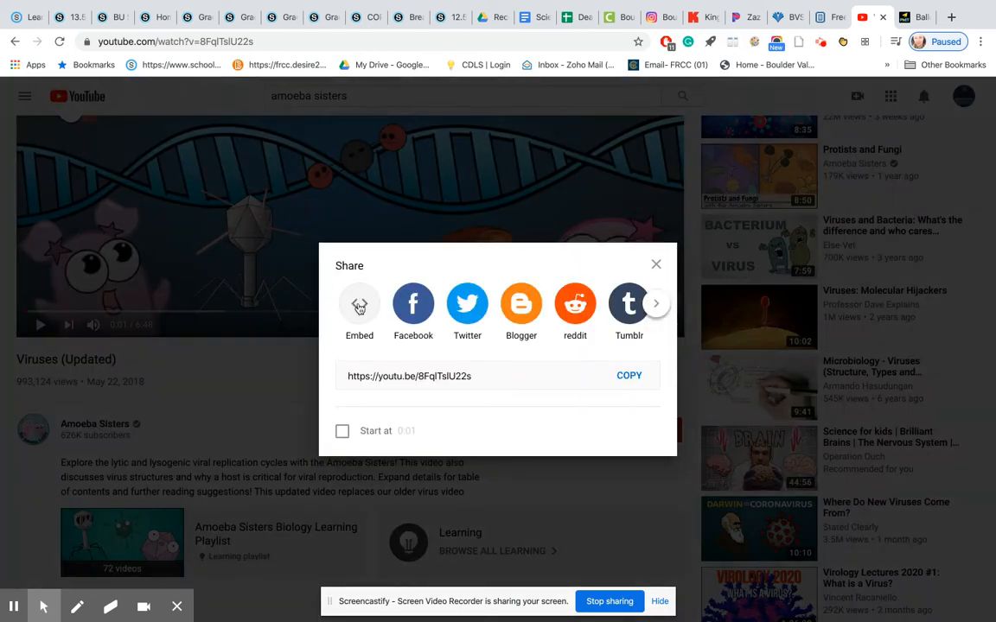
left_click(359, 308)
left_click(722, 292)
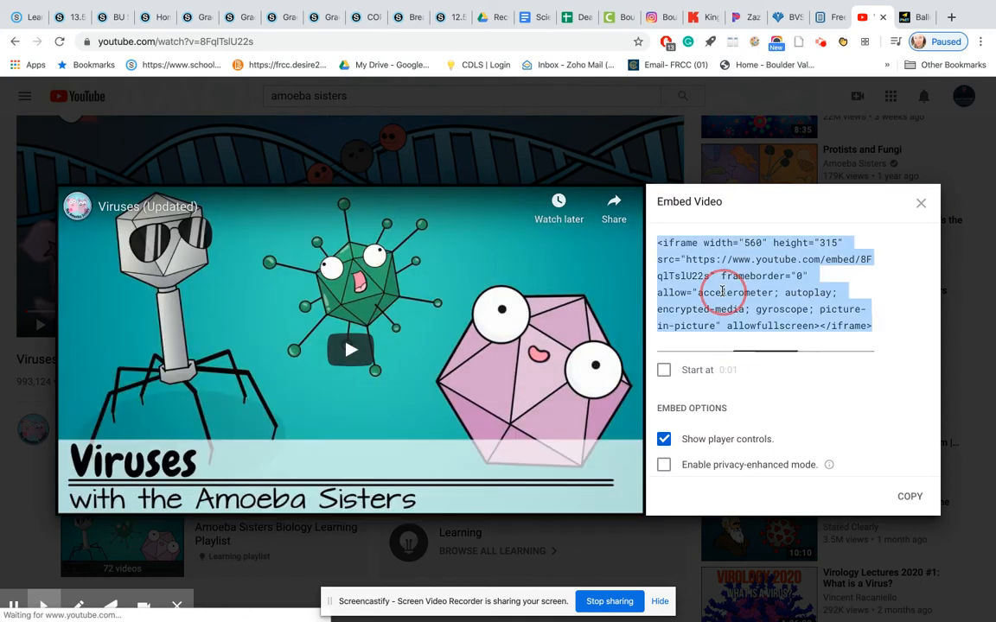
left_click(911, 497)
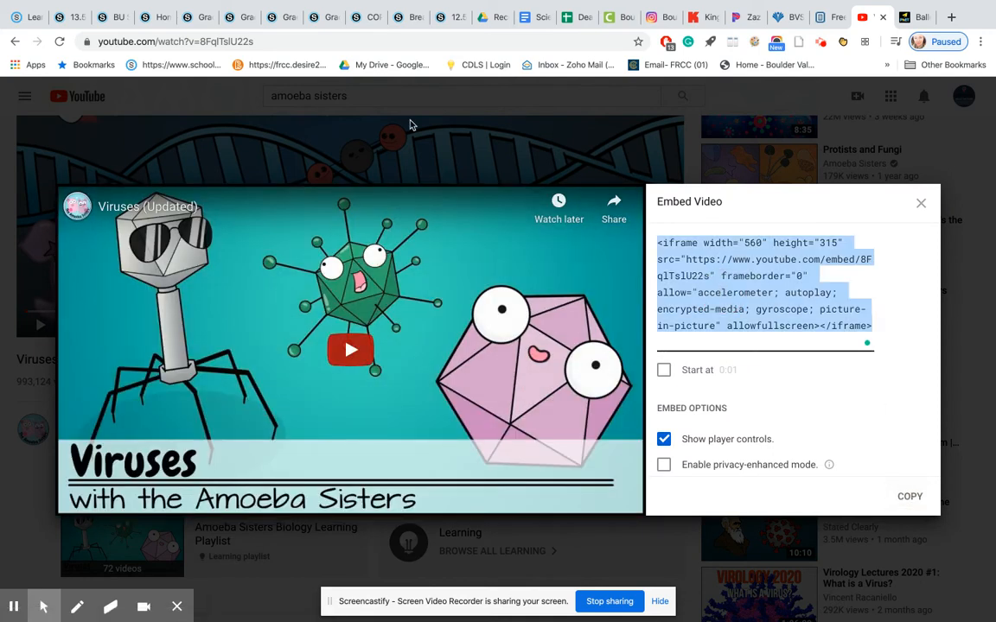
Switch to the Schoology page 12.5 Structure of DNA, open it for editing and place the cursor below the last paragraph about genes.
left_click(446, 18)
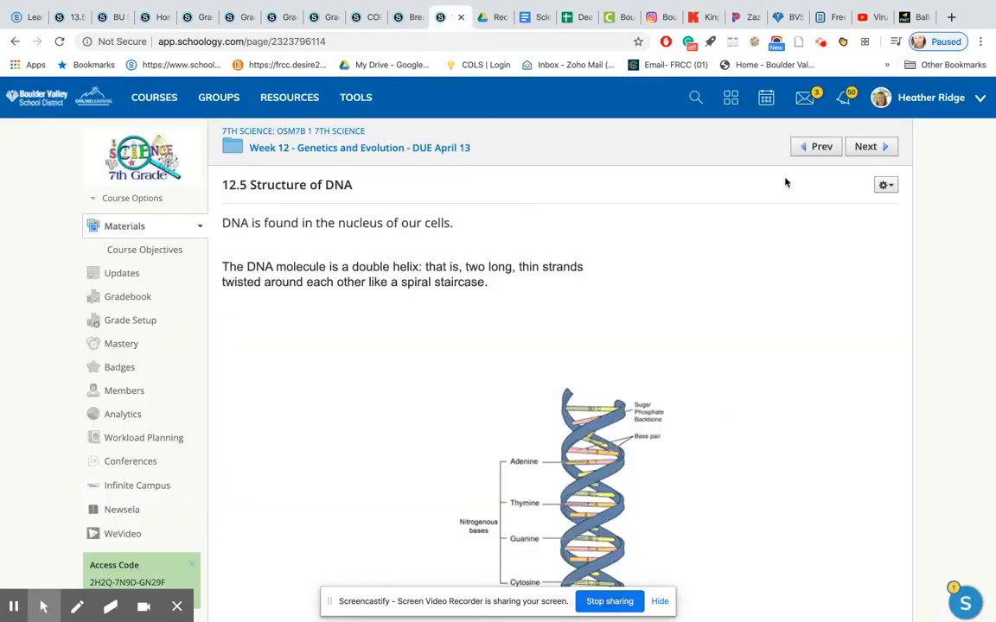
left_click(886, 196)
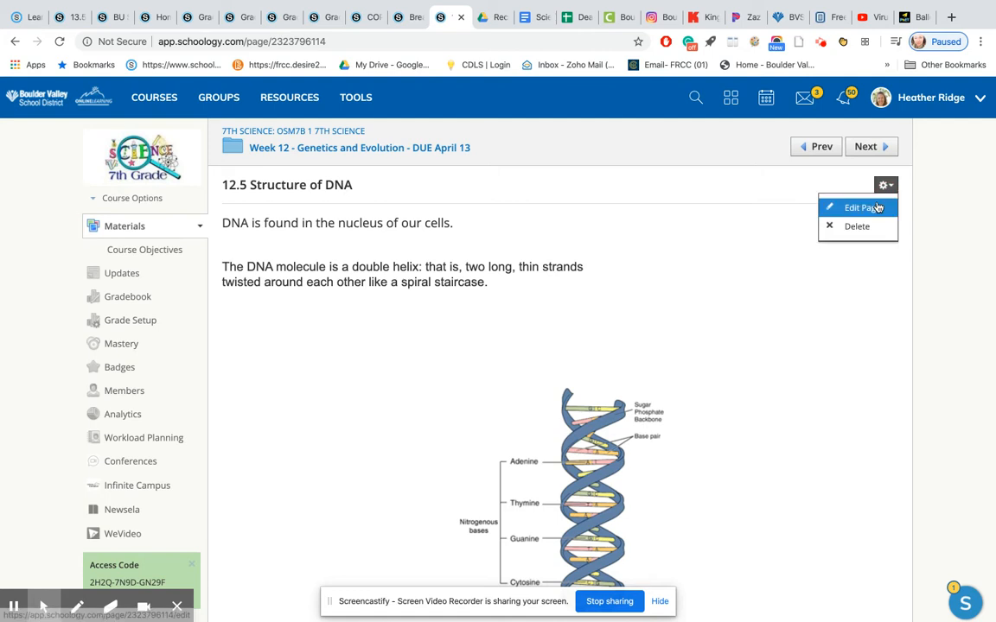
left_click(872, 206)
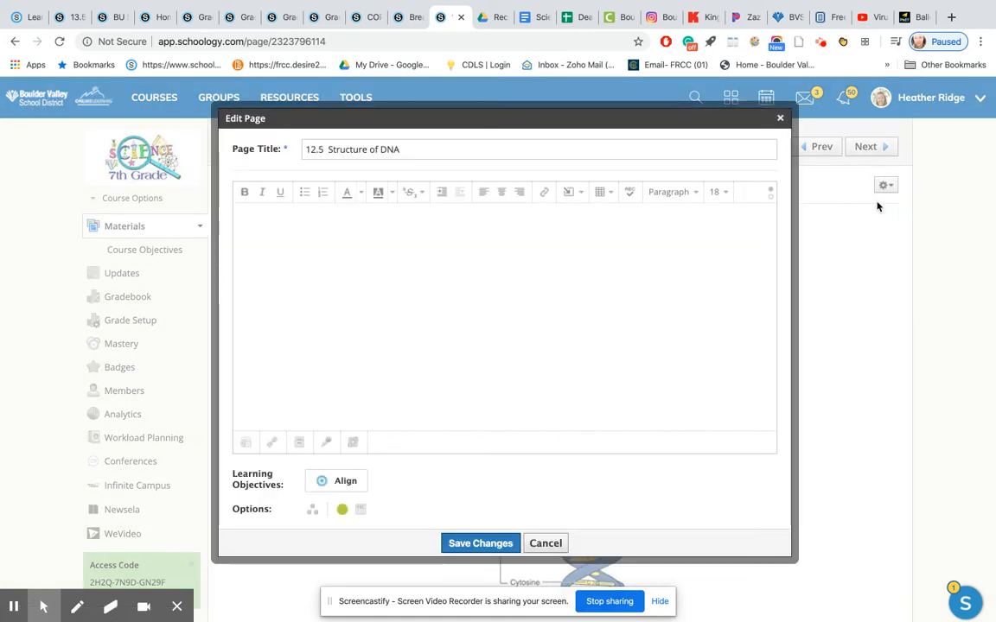
scroll(463, 302, "down", 15)
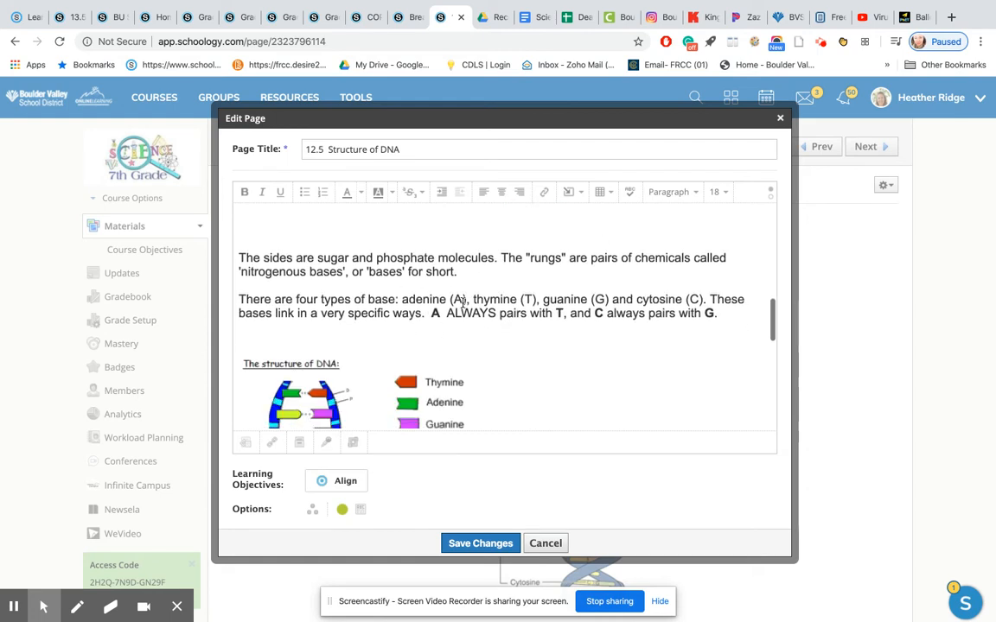
left_click(370, 342)
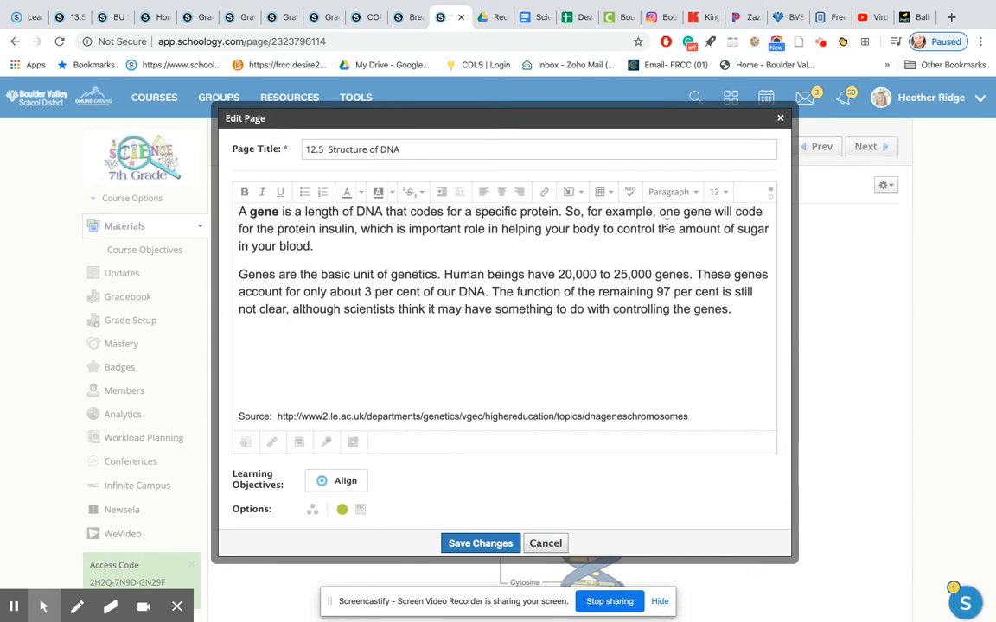
Insert the copied video embed code as media from the web above the source line, and save the page changes.
left_click(577, 193)
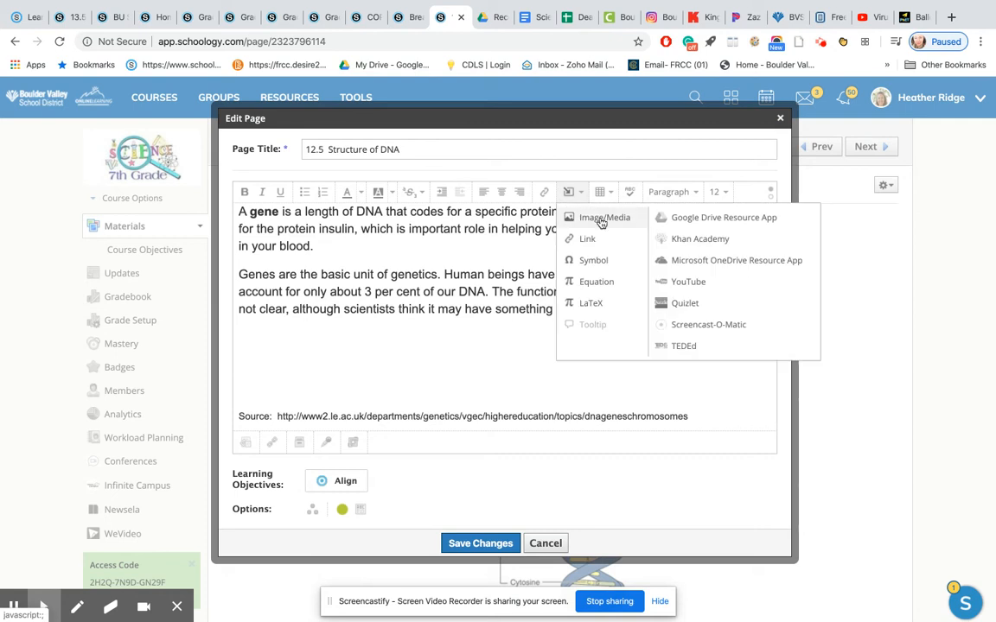
left_click(601, 222)
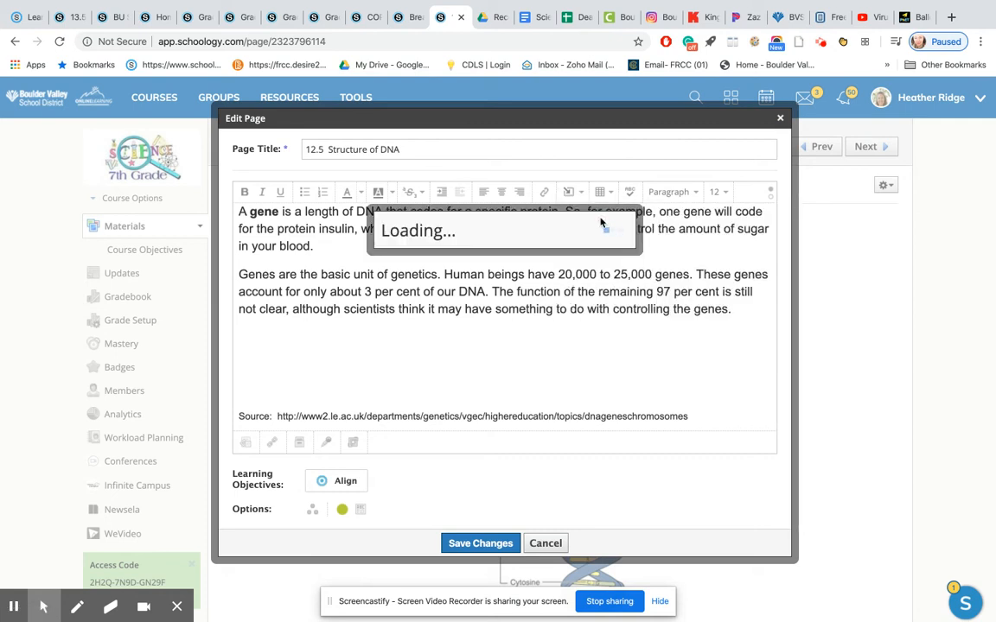
left_click(484, 228)
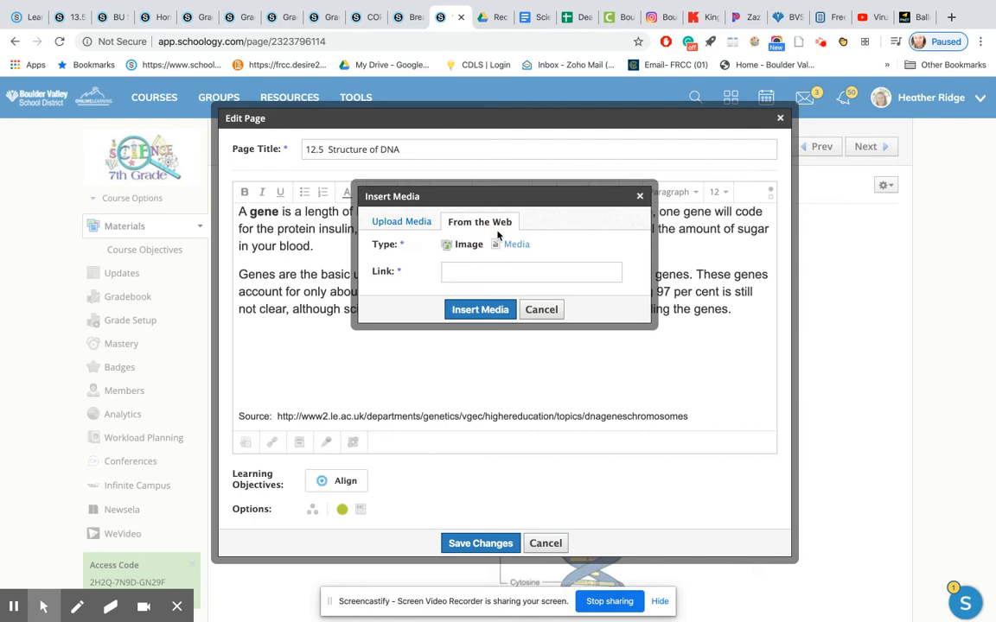
left_click(517, 245)
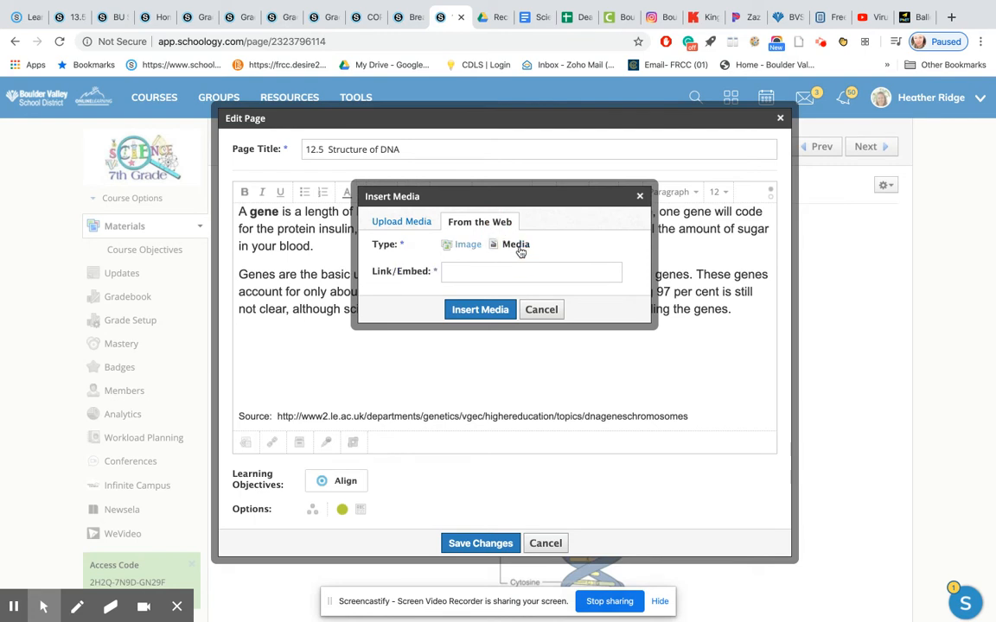
left_click(483, 272)
key("ctrl+v")
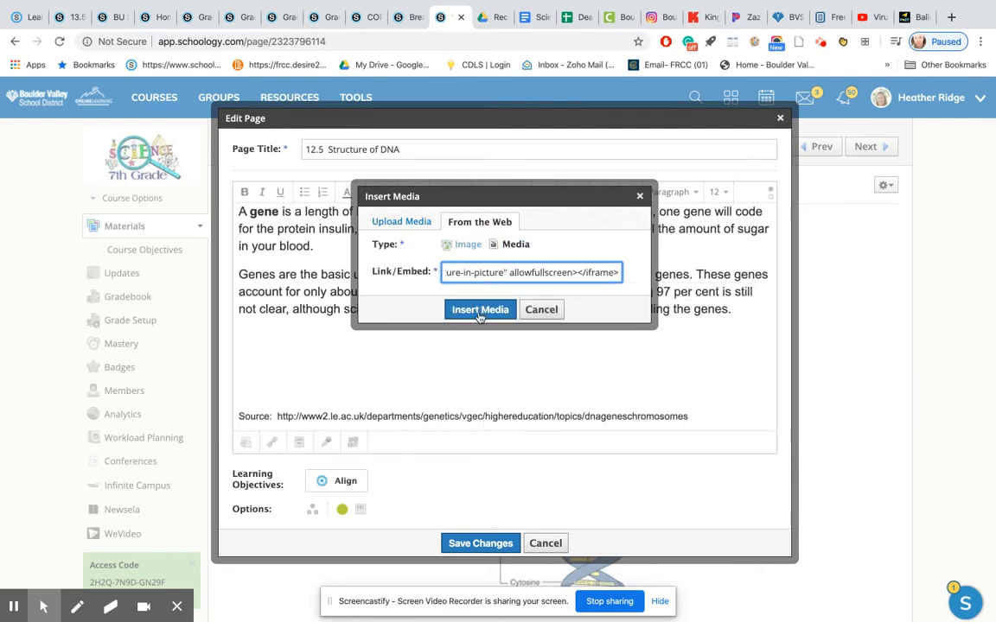
left_click(480, 310)
scroll(570, 345, "down", 3)
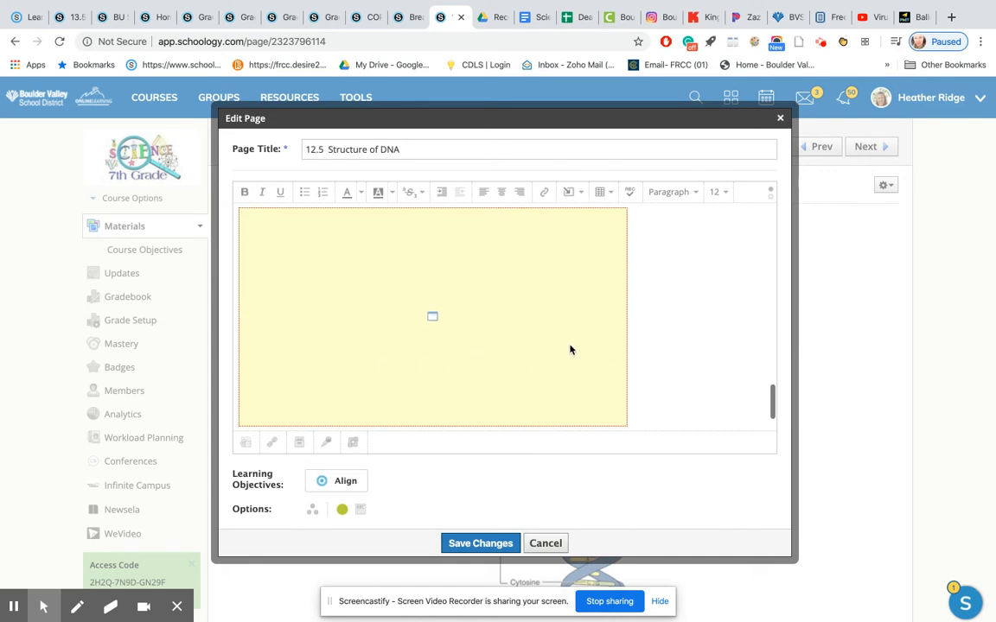
left_click(481, 543)
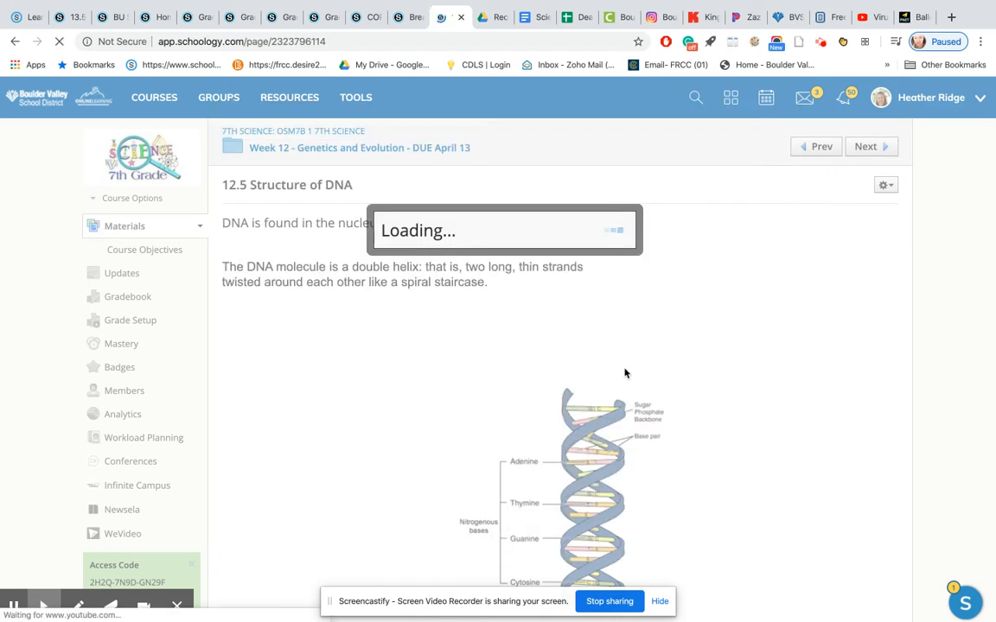
Check the embedded Viruses video near the end of the saved page by playing it briefly and pausing it.
scroll(625, 373, "down", 3)
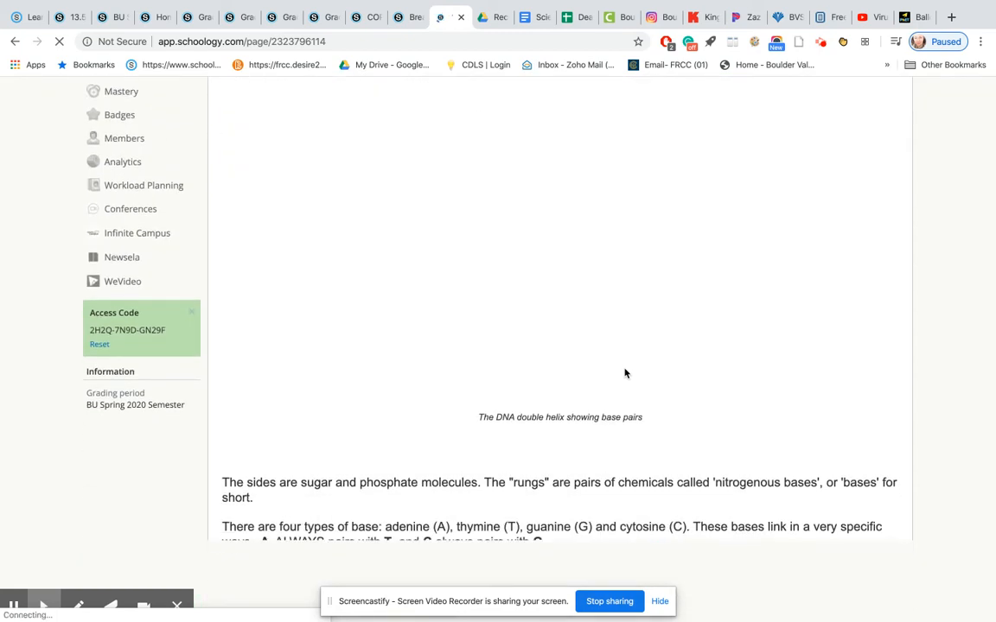
scroll(625, 373, "down", 10)
scroll(625, 373, "up", 5)
scroll(625, 373, "down", 6)
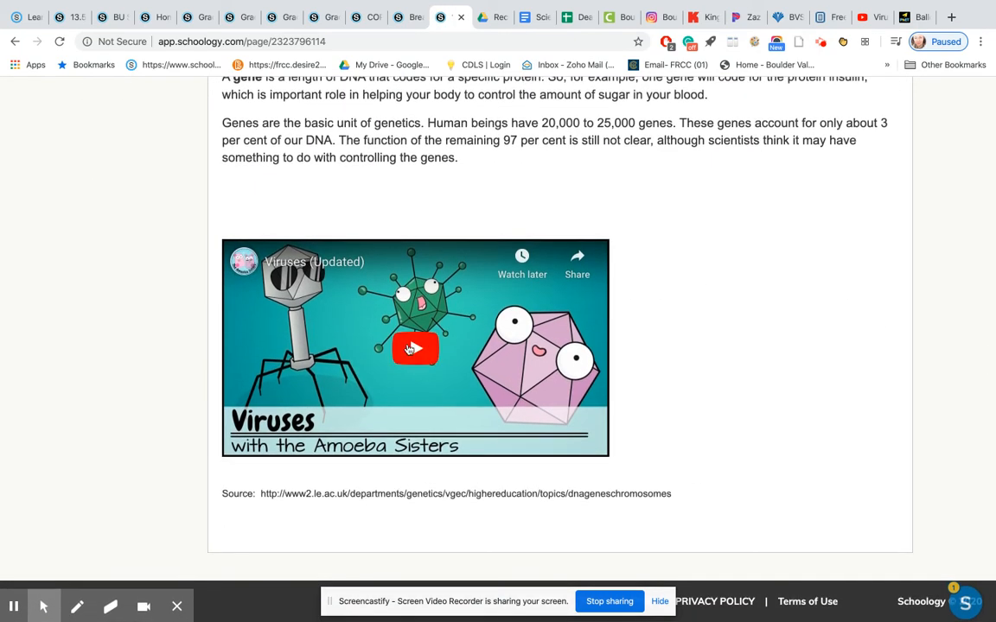
left_click(410, 349)
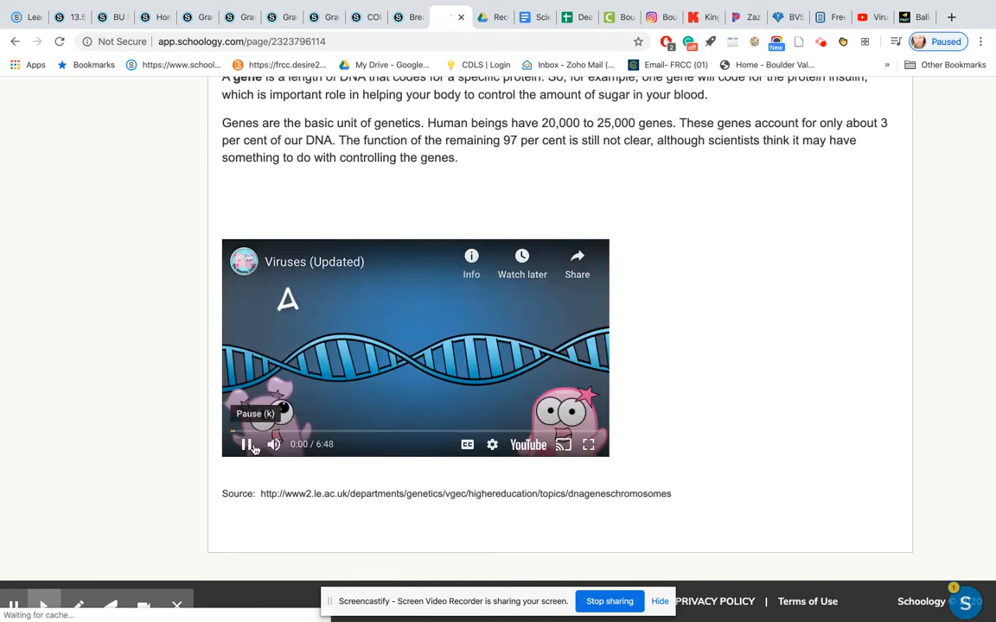
left_click(246, 444)
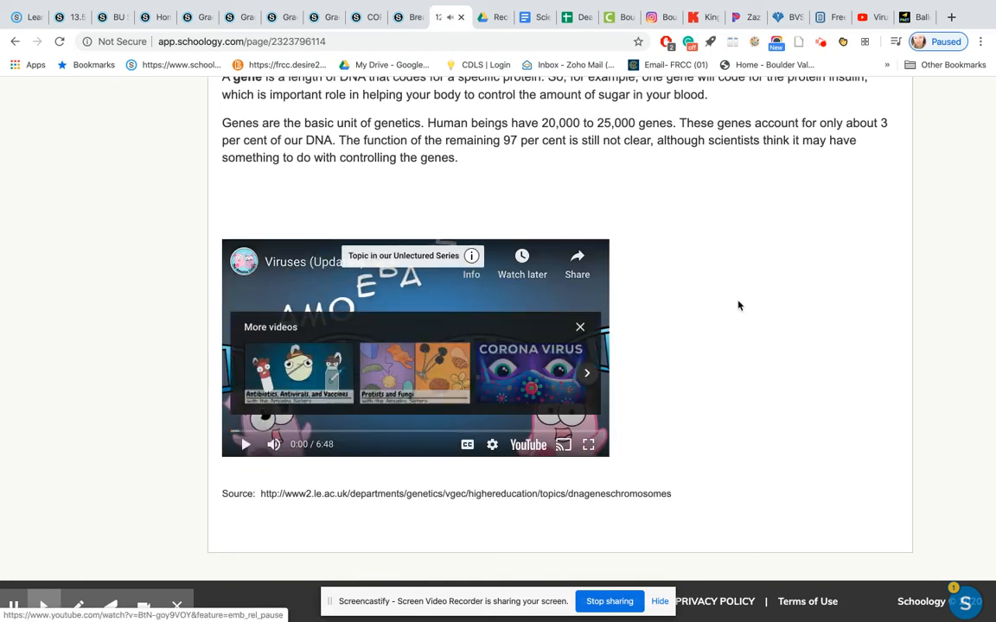
Switch to the PhET site, open Balloons and Static Electricity from the HTML5 simulations, and copy its embed code.
left_click(911, 12)
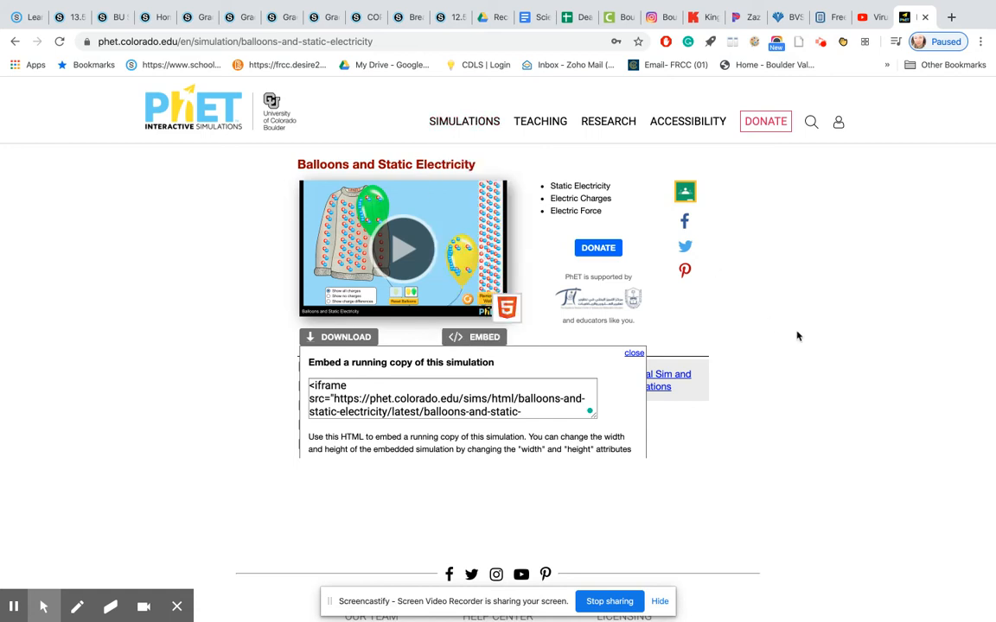
left_click(474, 120)
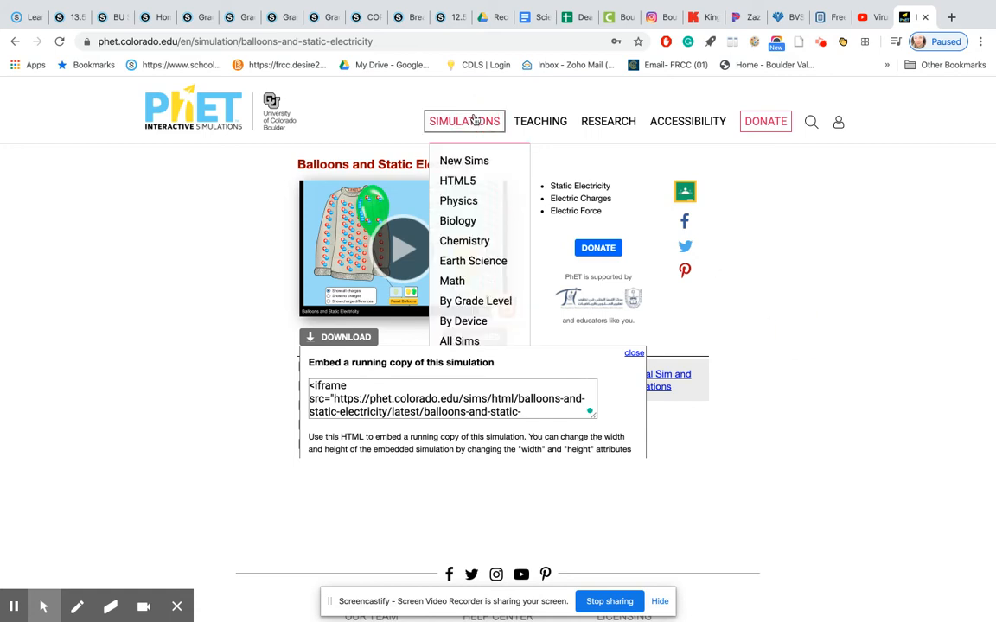
left_click(461, 183)
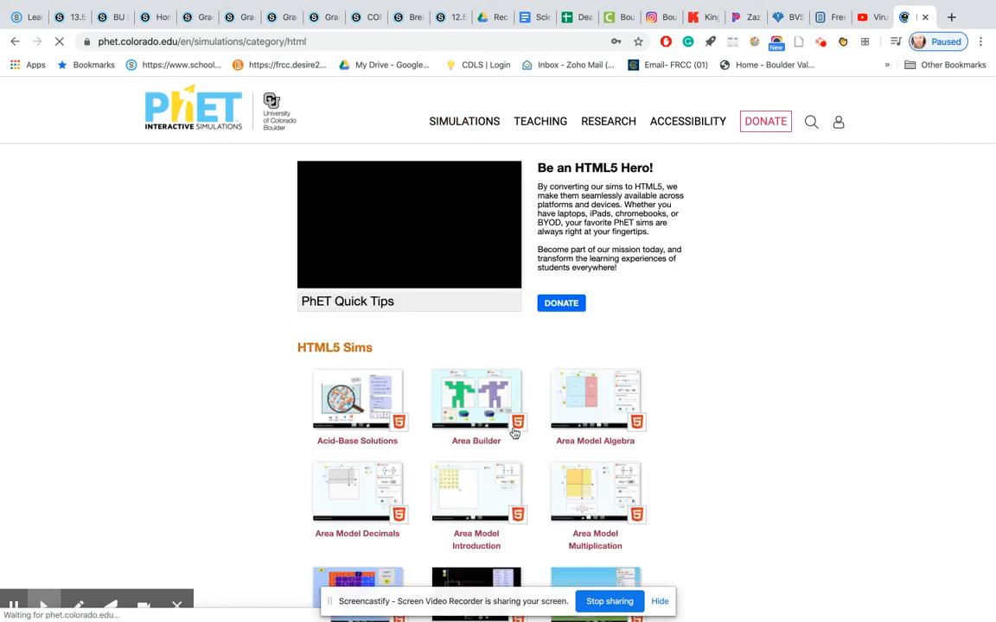
scroll(606, 445, "down", 5)
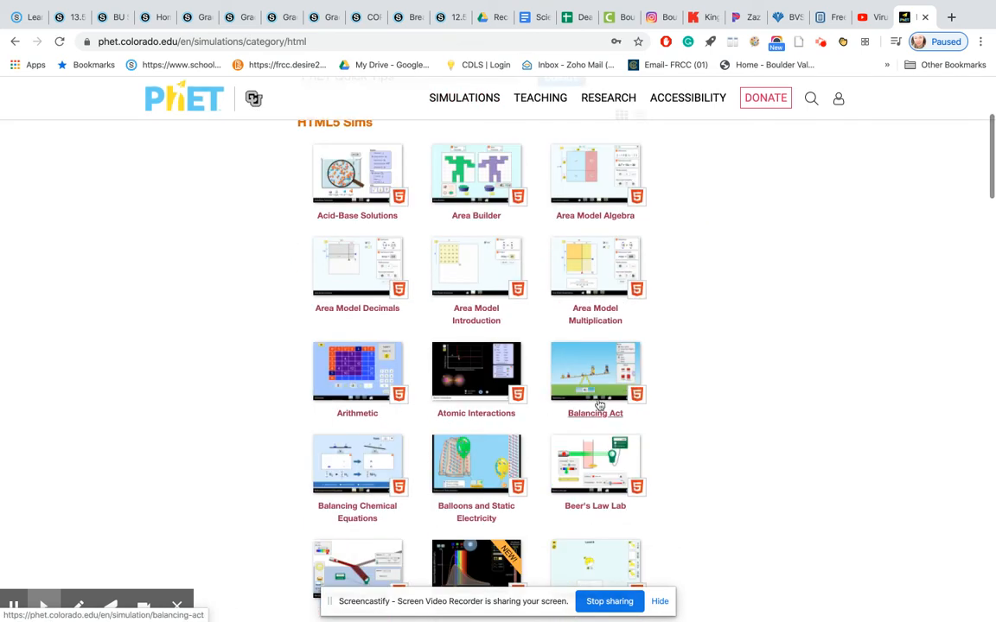
left_click(480, 463)
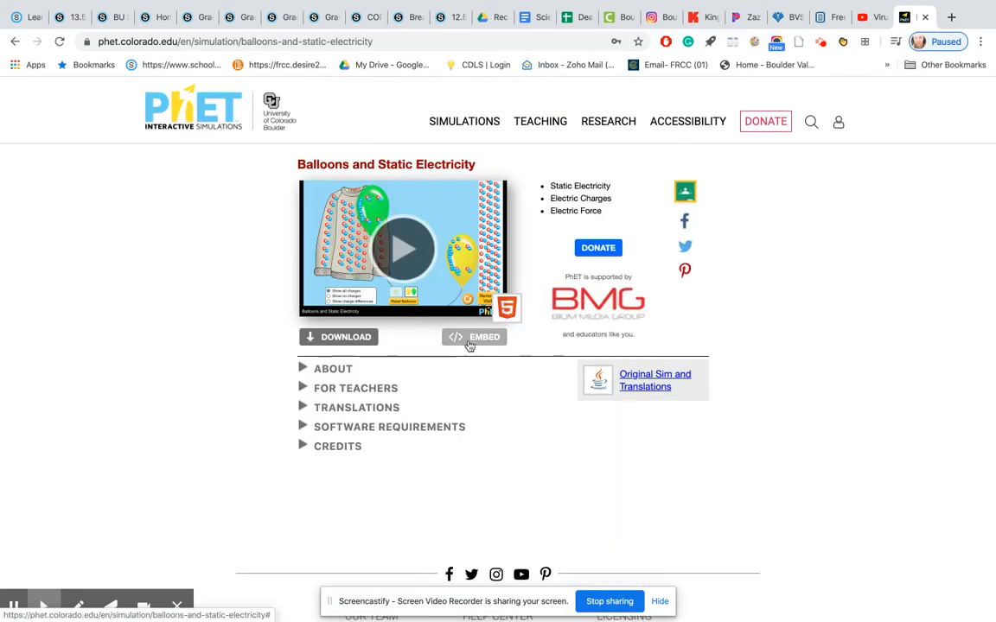
left_click(469, 344)
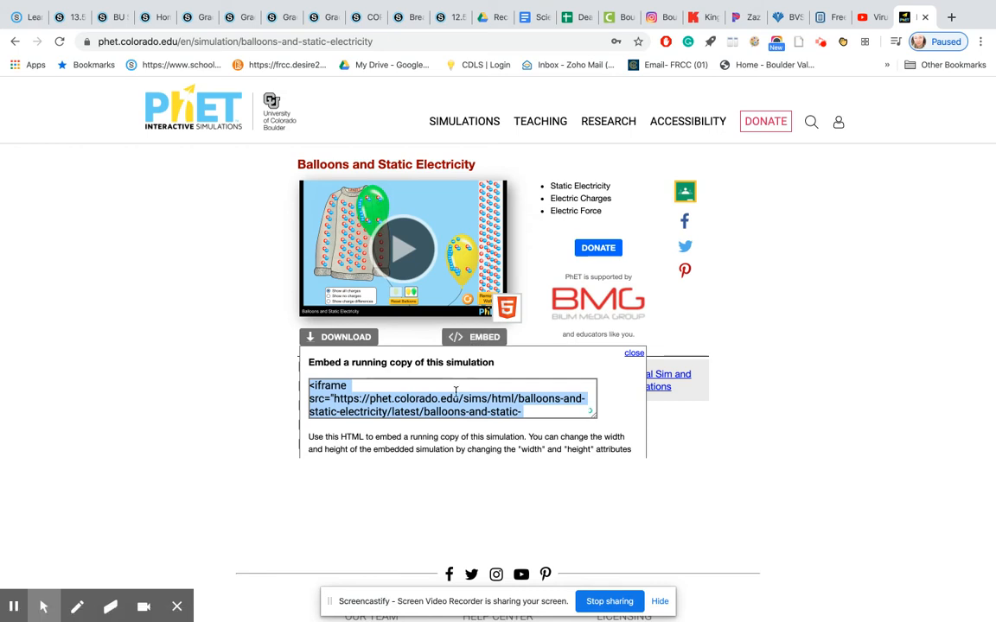
Return to the Schoology page 12.5 Structure of DNA and reopen it for editing.
left_click(450, 19)
scroll(493, 331, "up", 15)
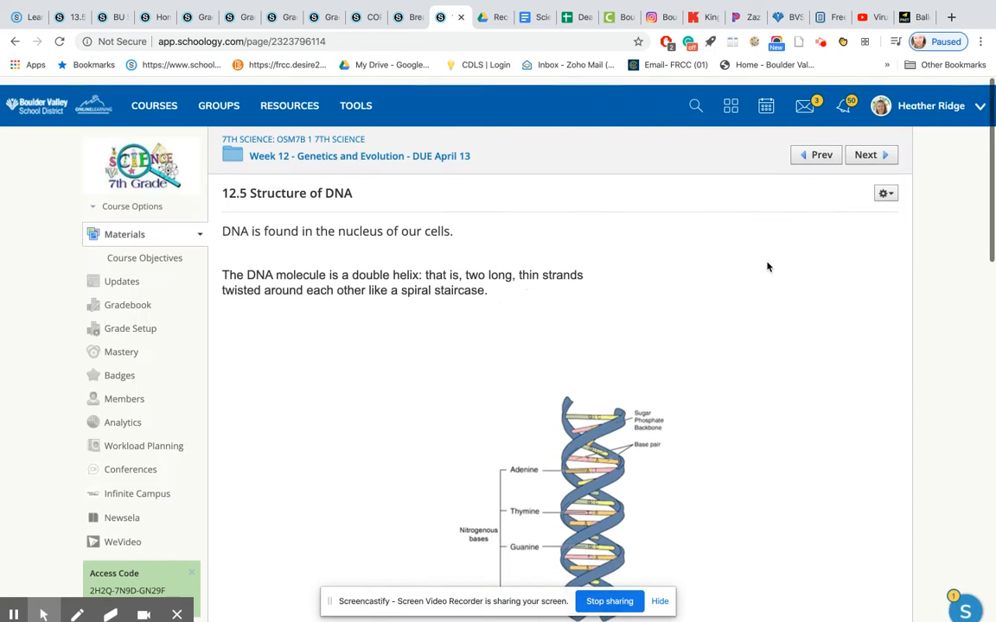
left_click(884, 185)
left_click(864, 207)
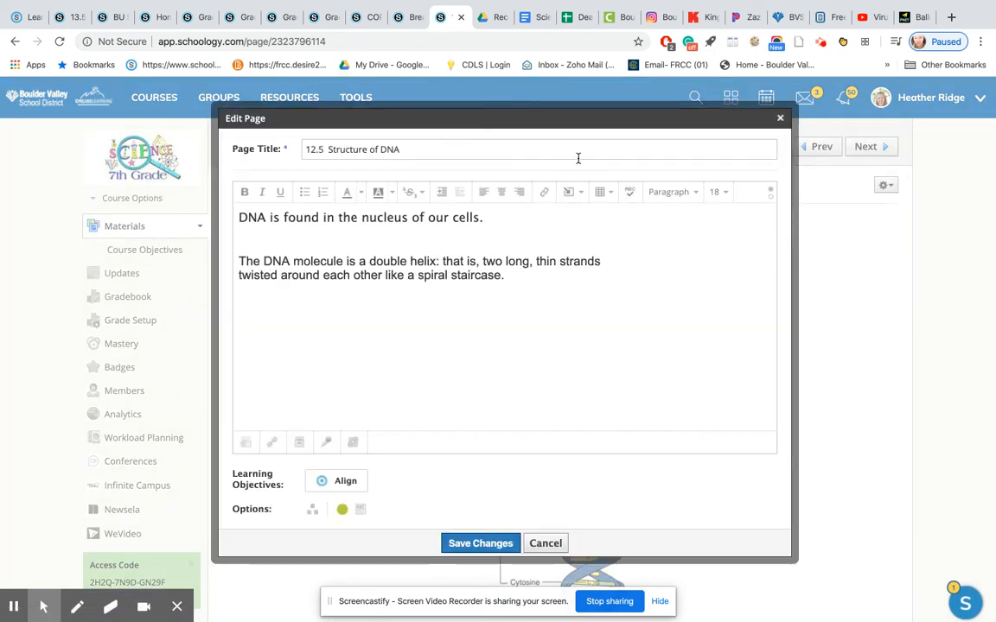
Insert the simulation's embed code as media from the web below the opening sentence about the nucleus, and save the page changes.
left_click(570, 191)
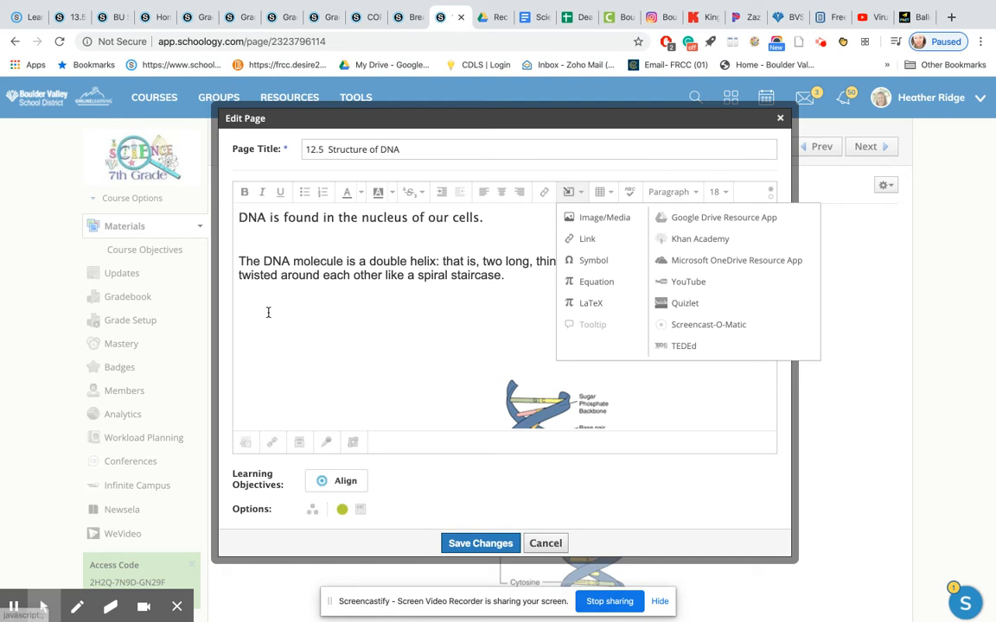
left_click(600, 217)
left_click(481, 229)
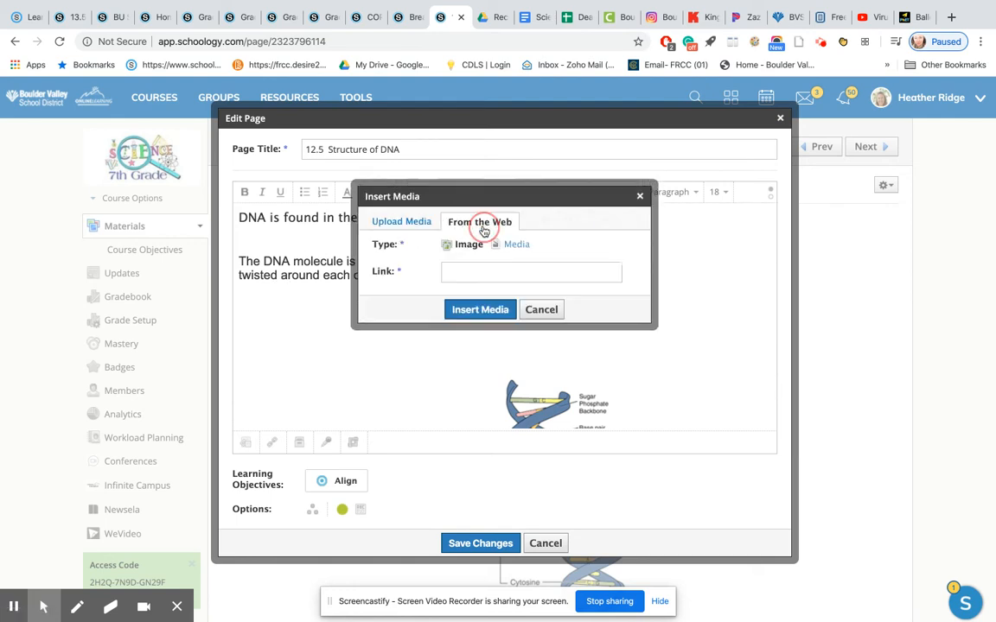
left_click(518, 245)
left_click(459, 273)
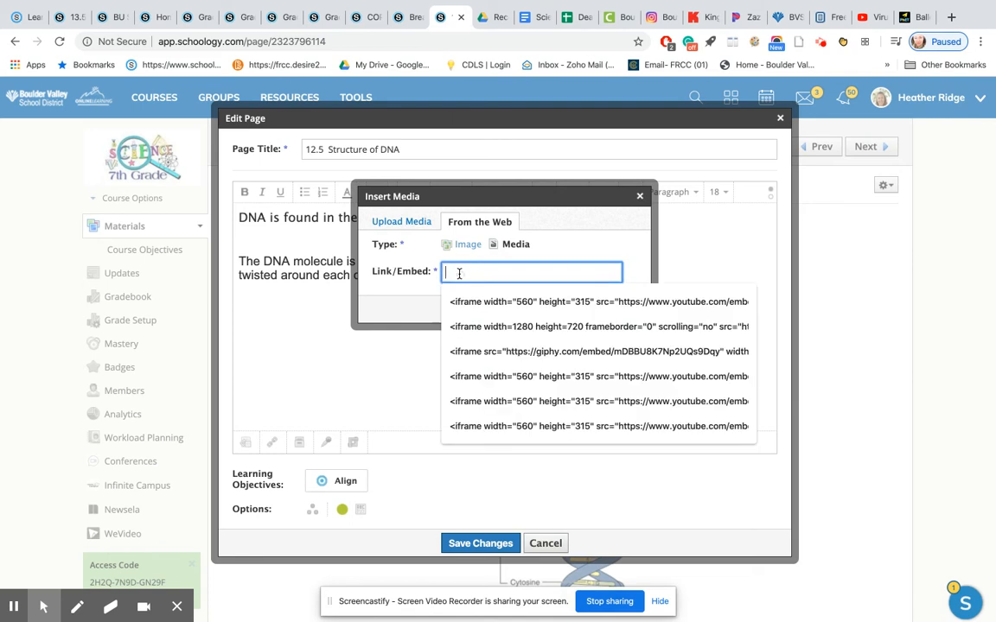
key("ctrl+v")
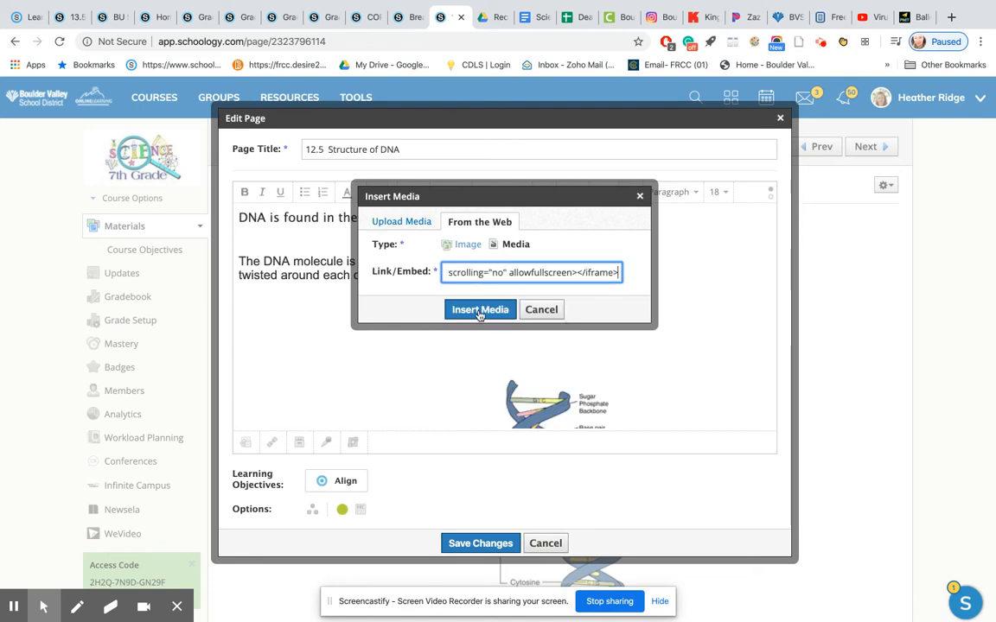
left_click(478, 310)
left_click(492, 543)
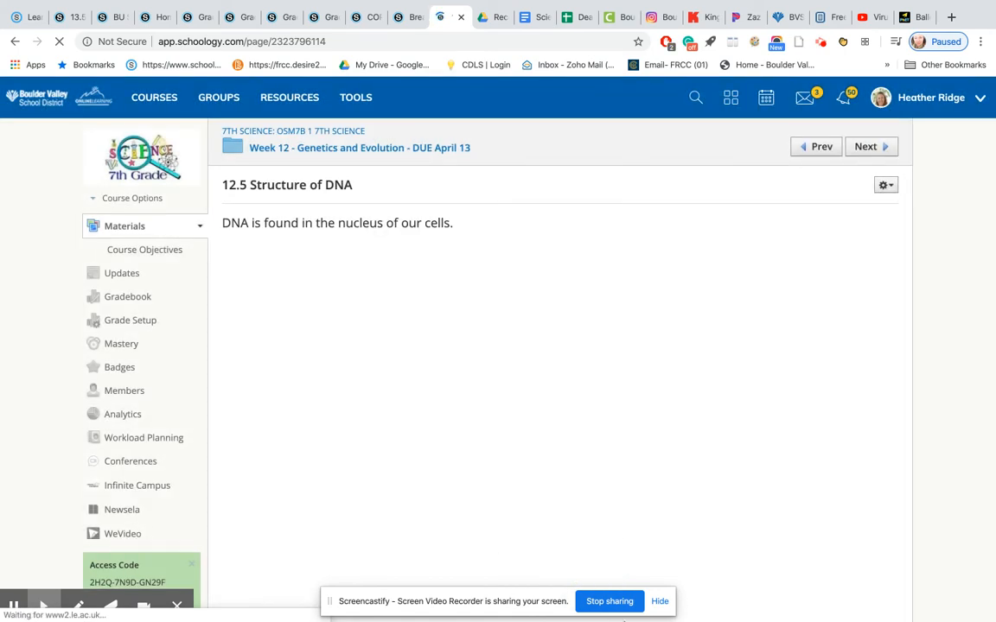
Look over the saved page to check the embedded balloon simulation and the lesson content below it.
scroll(680, 514, "down", 5)
scroll(680, 513, "up", 5)
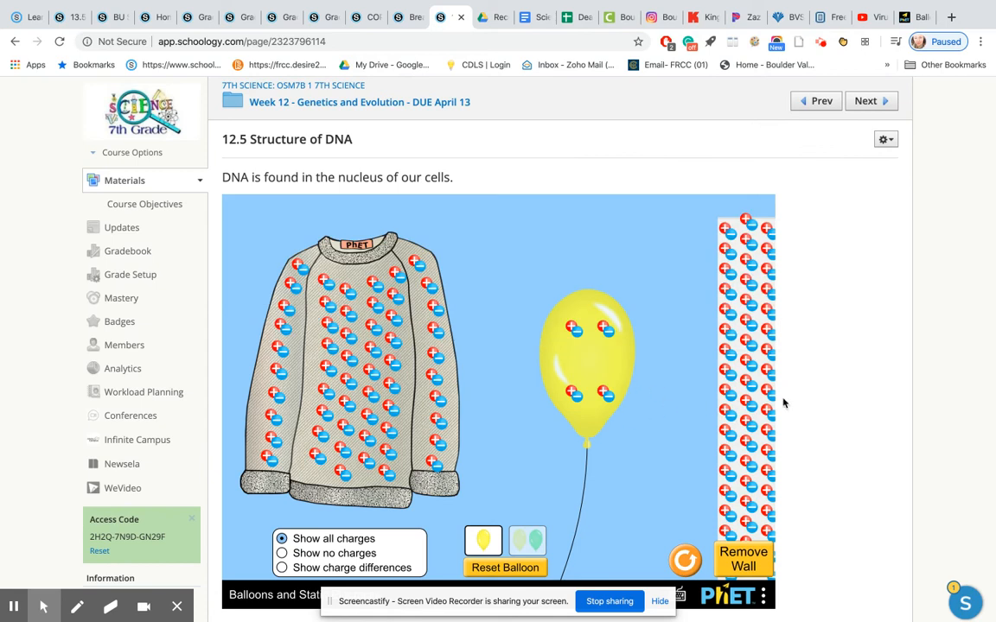
scroll(911, 426, "up", 1)
scroll(911, 426, "down", 10)
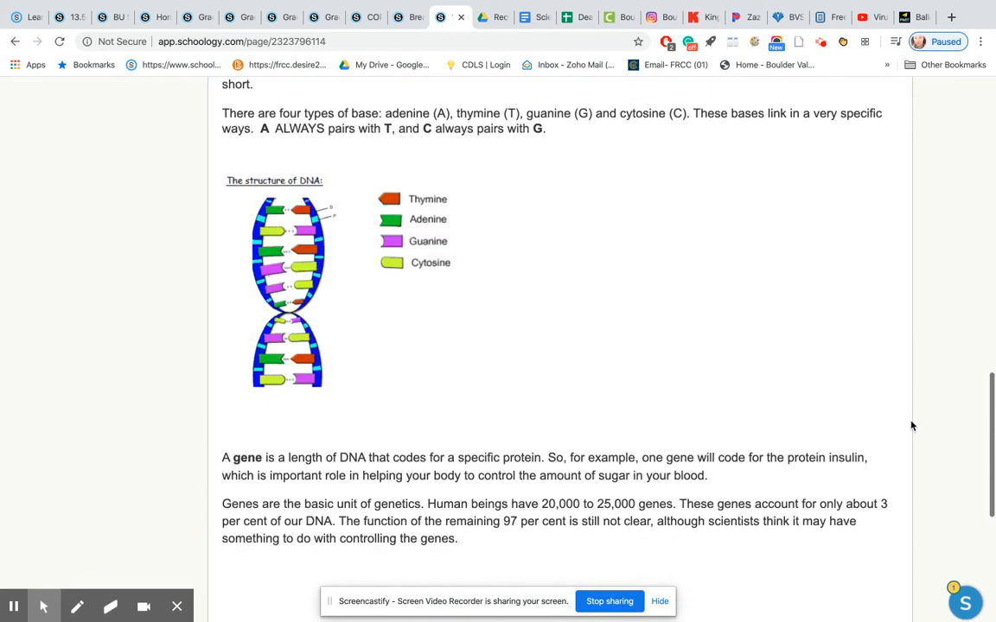
Switch to the YouTube page for the Viruses video and close its Embed Video window.
scroll(911, 425, "up", 10)
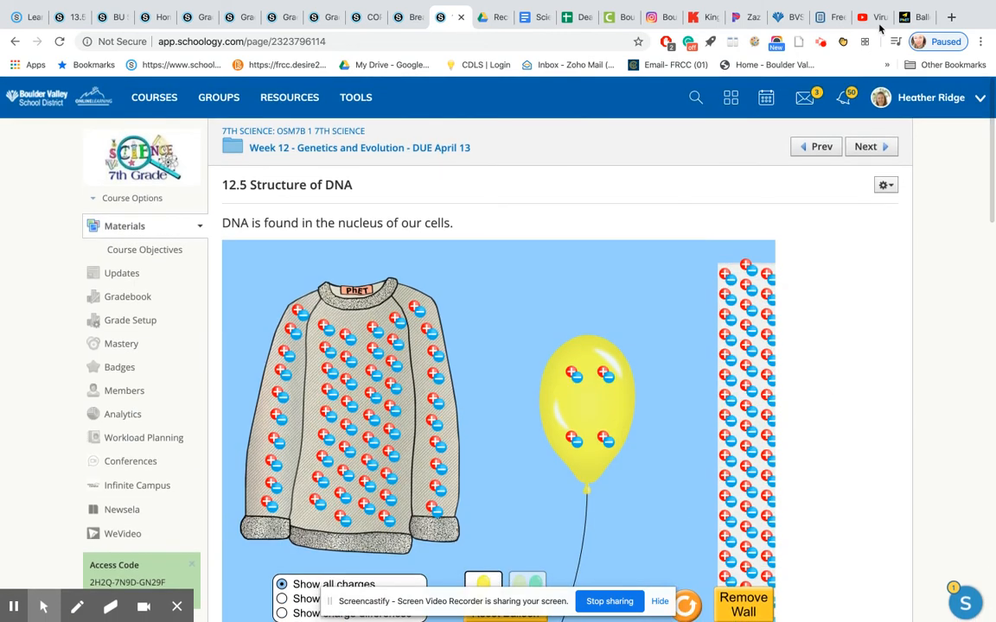
left_click(872, 16)
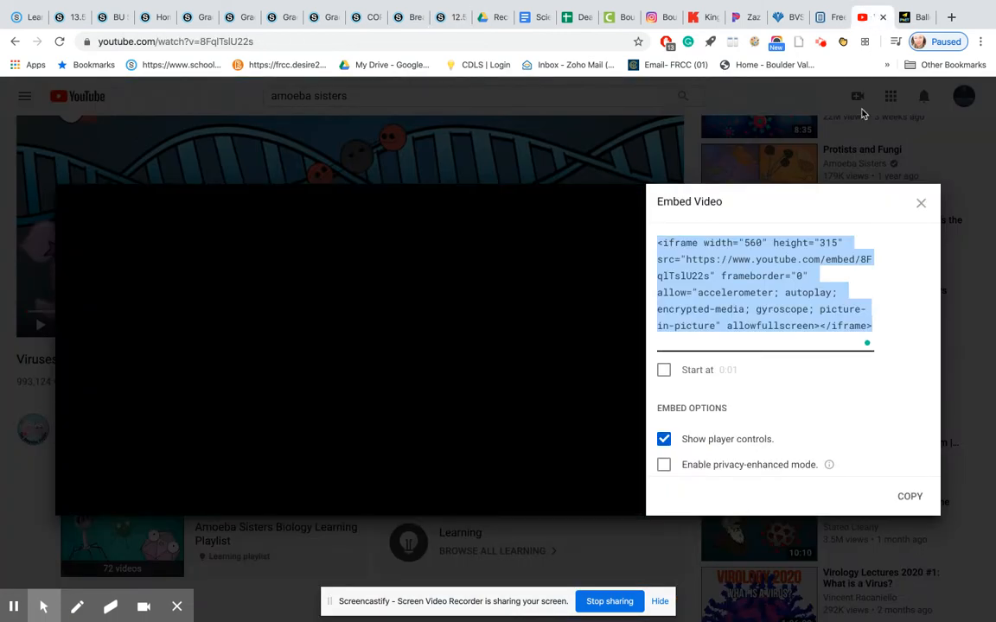
left_click(923, 203)
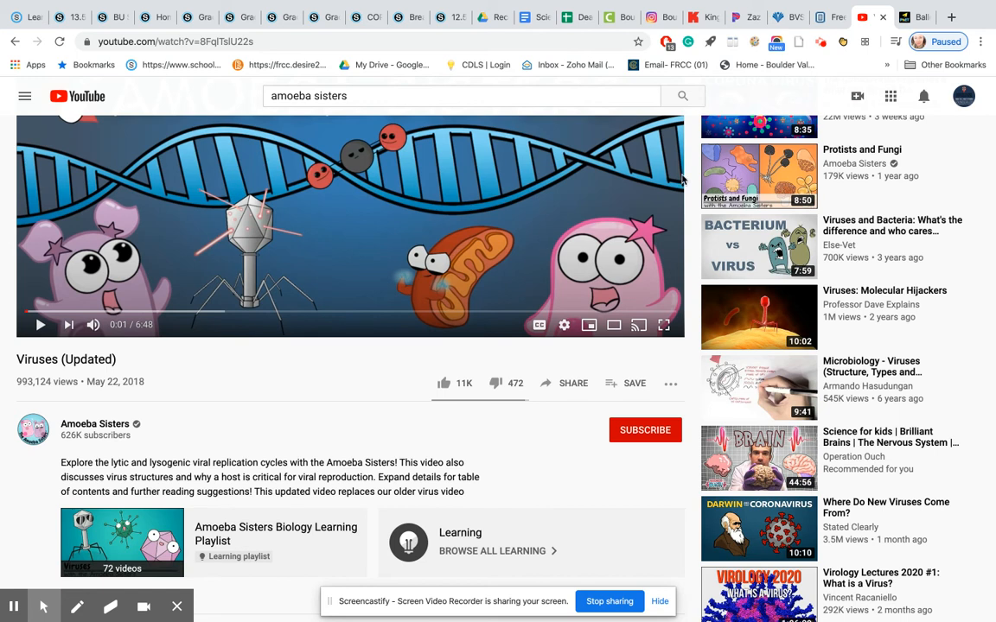
Return to Schoology, open the Week 12 - Genetics and Evolution folder, and look over the types of material that can be added.
left_click(448, 22)
left_click(343, 157)
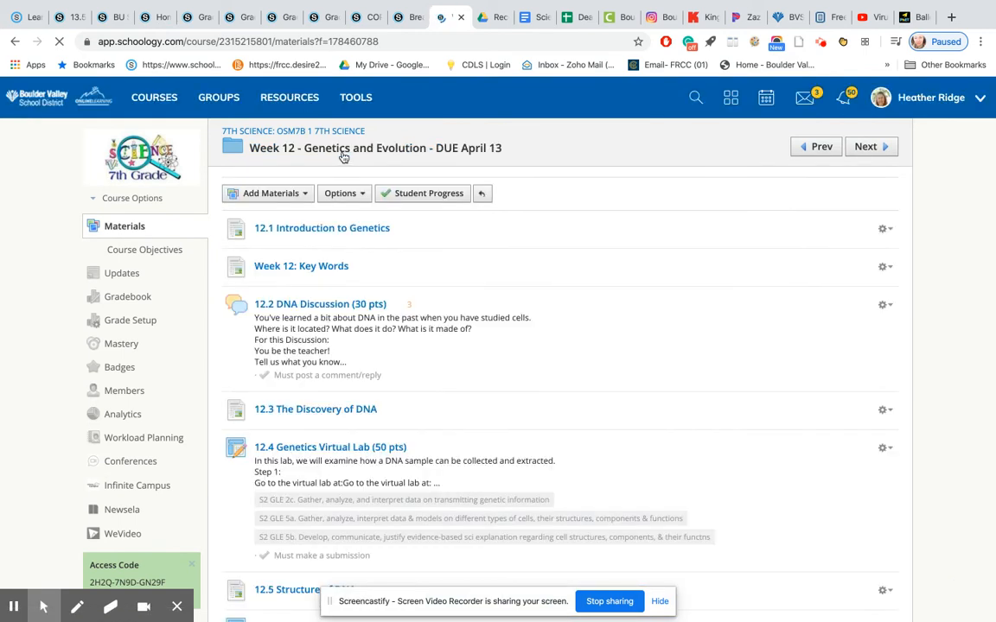
left_click(303, 193)
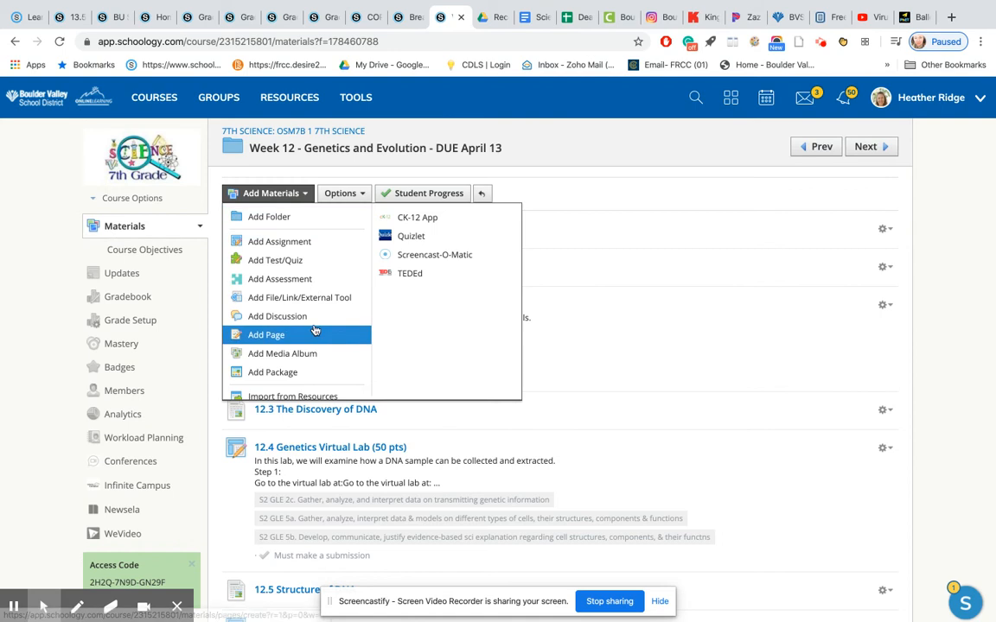
left_click(940, 361)
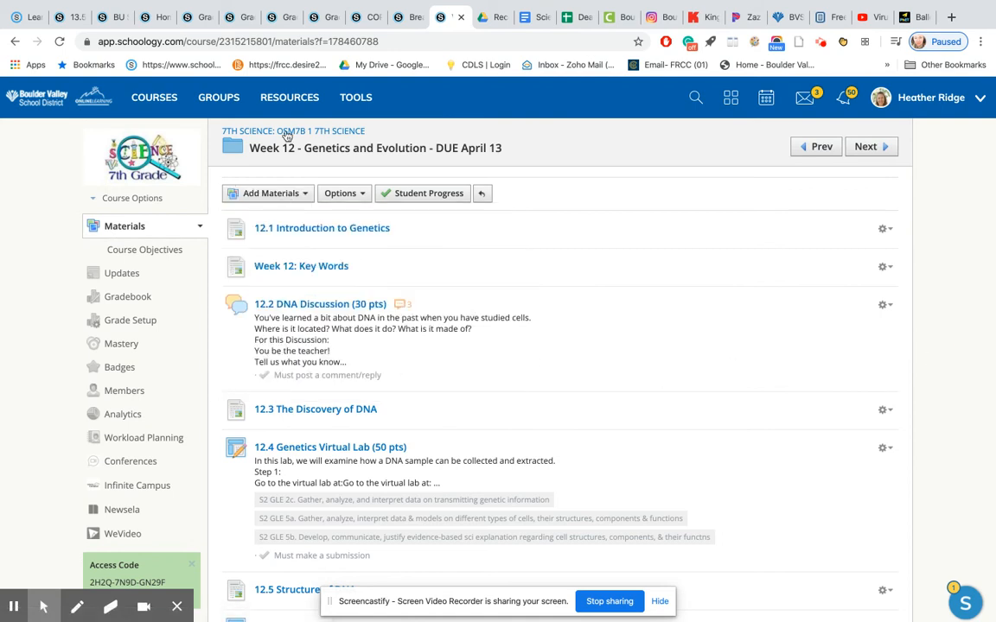
Open the form for adding a file to the Week 12 folder, and close it without attaching anything.
left_click(268, 194)
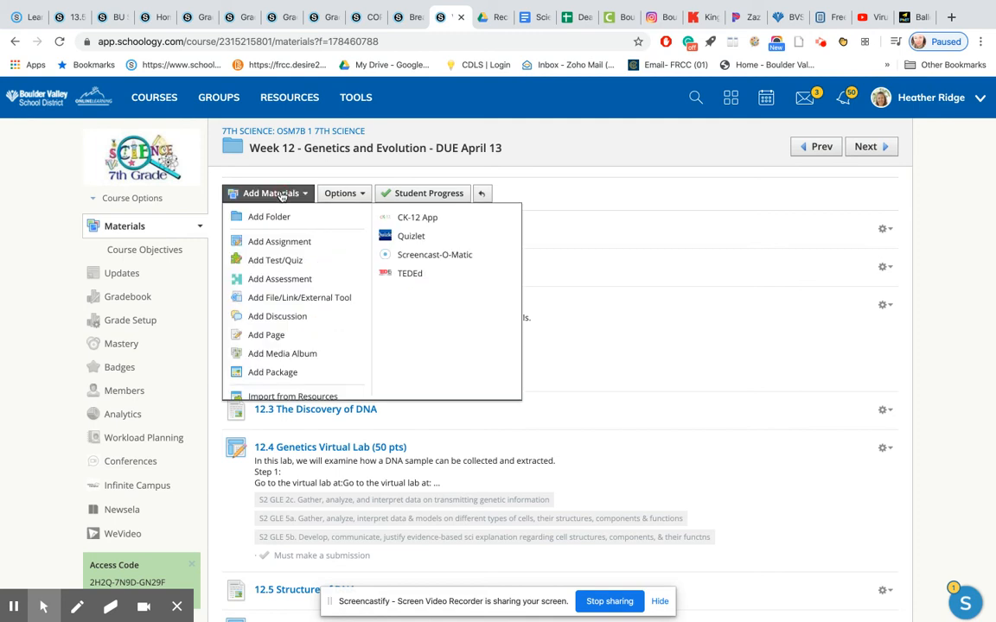
left_click(292, 302)
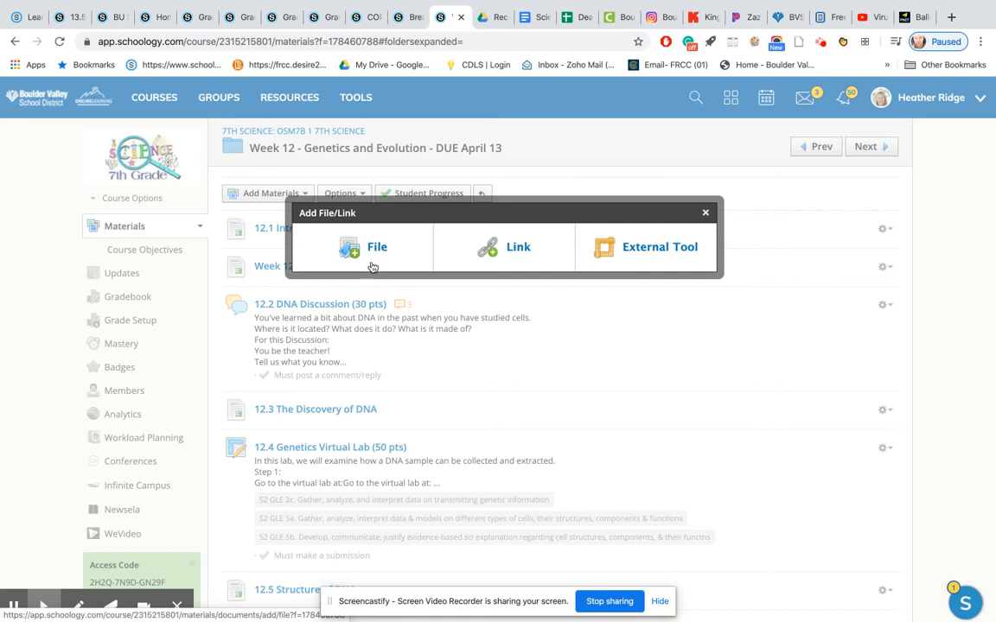
left_click(376, 250)
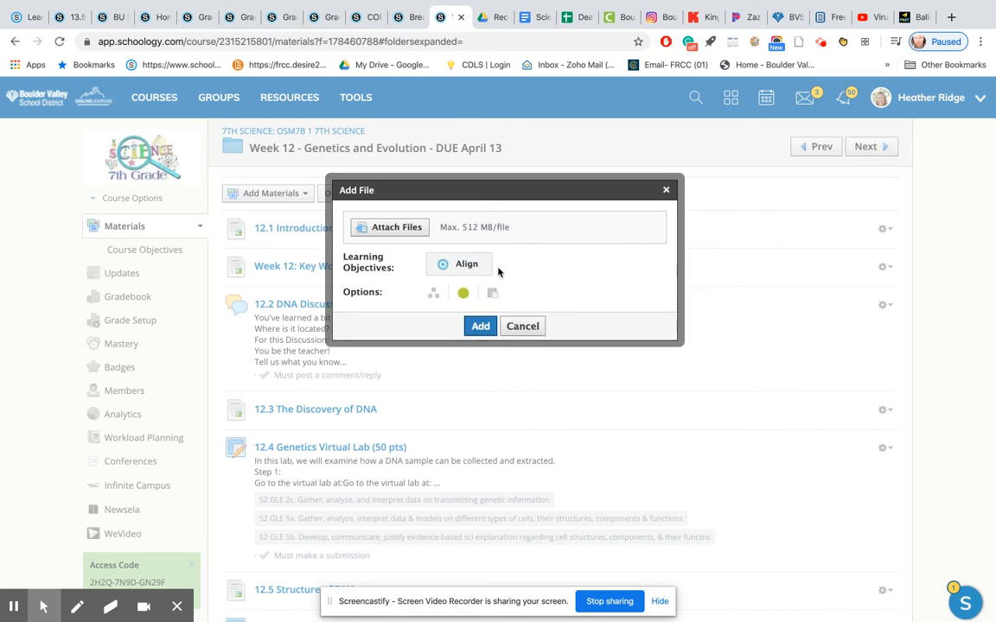
left_click(666, 191)
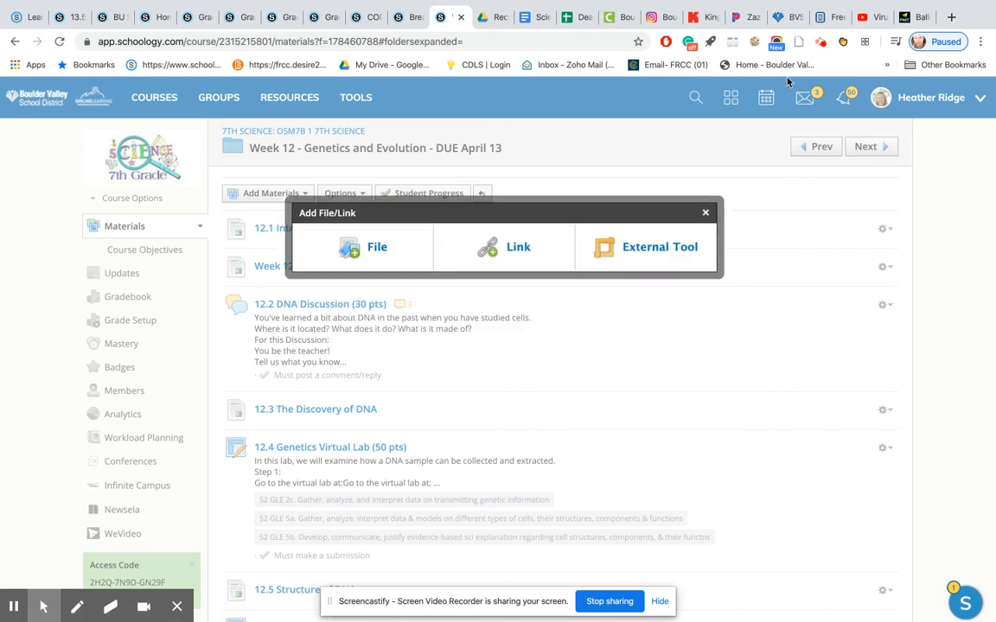
Open National Geographic's Learn at Home: Grades 3-5 collection in a new browser tab.
left_click(873, 17)
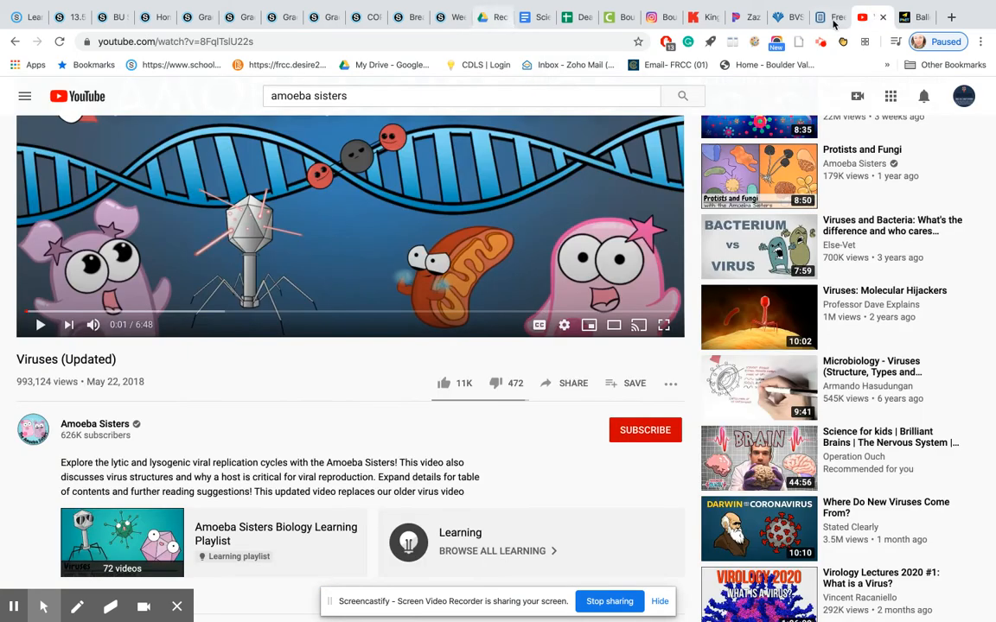
left_click(950, 18)
type("national")
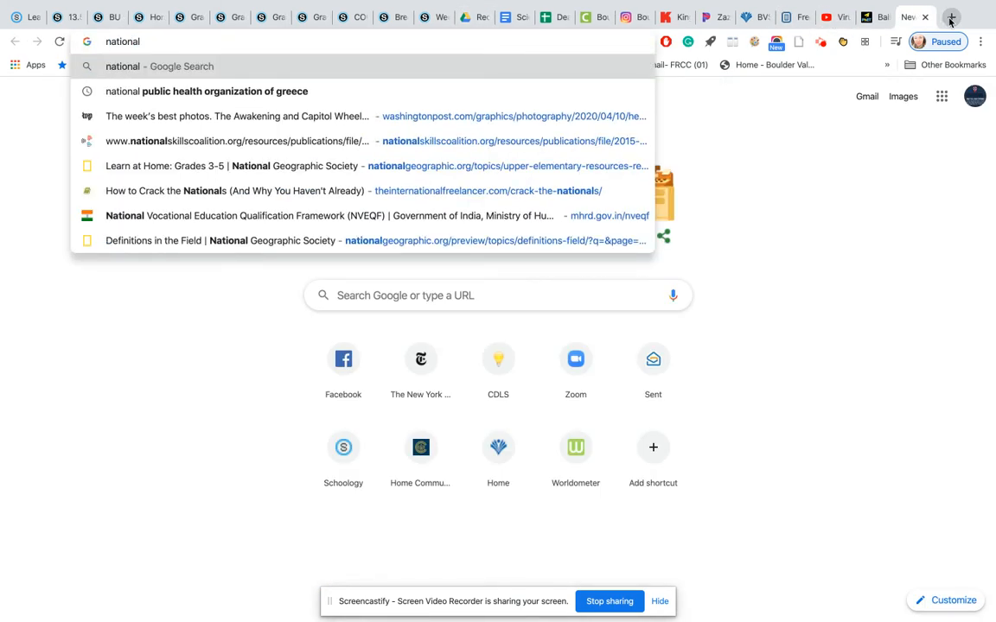
left_click(369, 167)
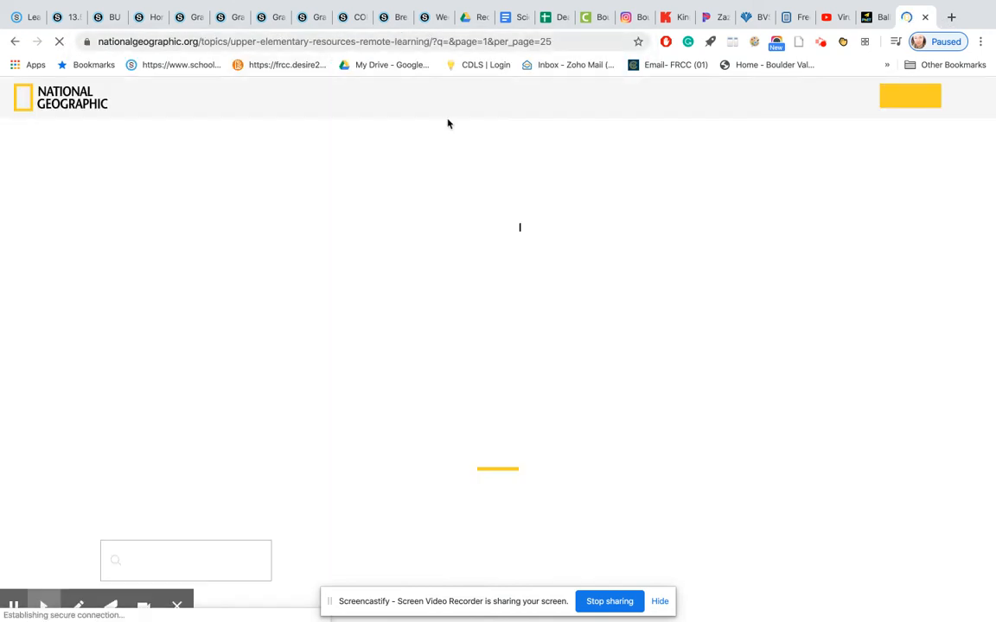
Return to Schoology, examine the tool providers offered for adding an external tool, and close the form without submitting it.
left_click(430, 17)
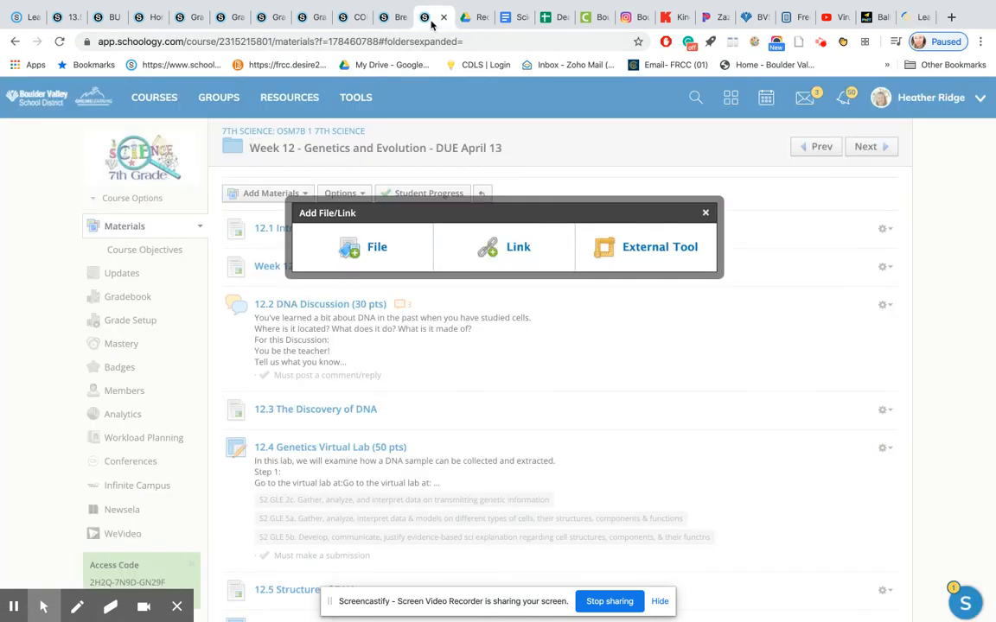
left_click(666, 259)
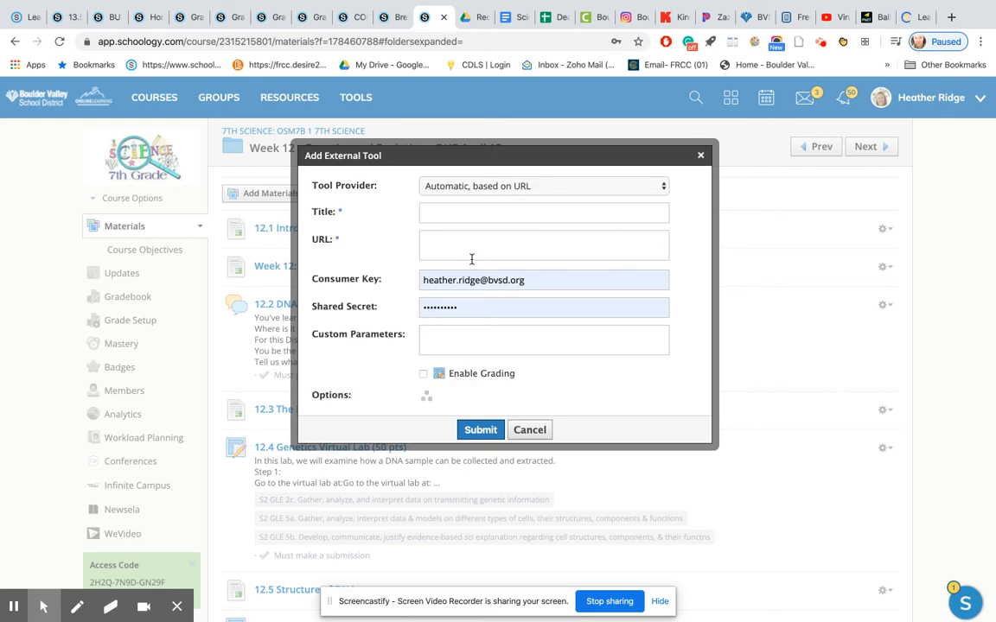
scroll(498, 274, "down", 1)
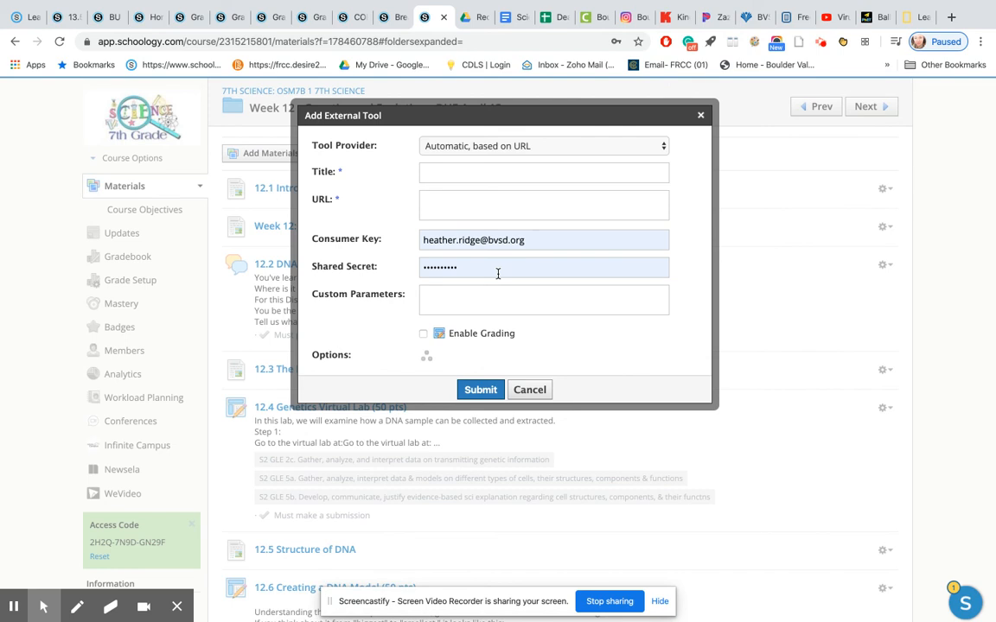
left_click(523, 147)
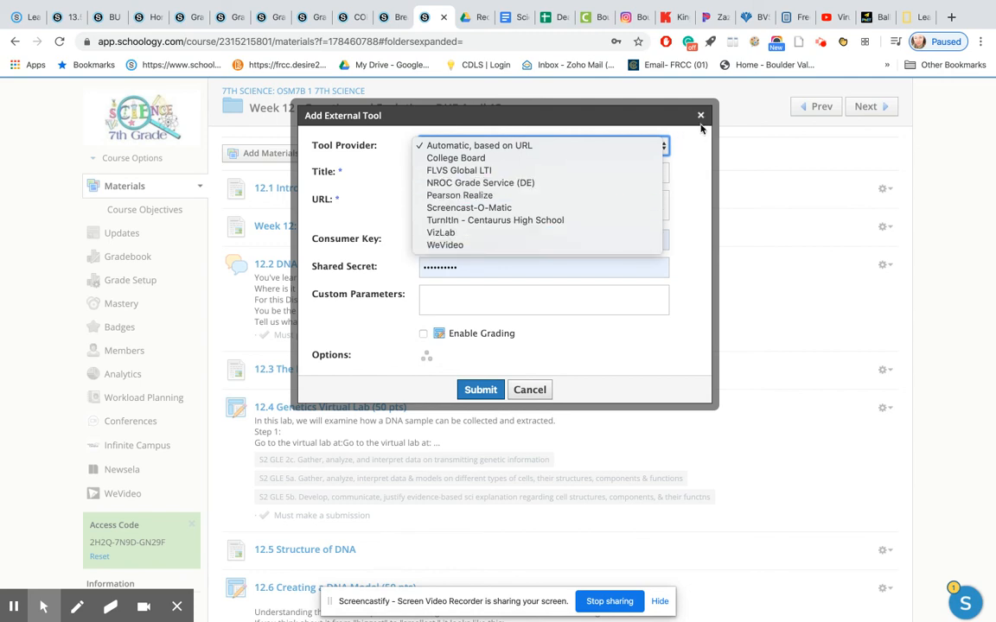
left_click(695, 171)
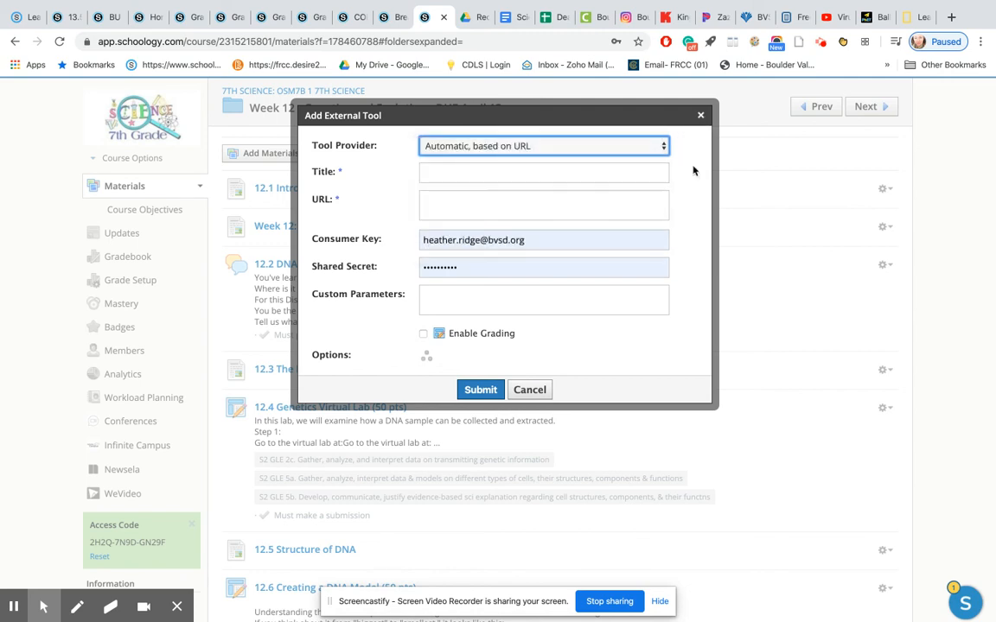
left_click(700, 115)
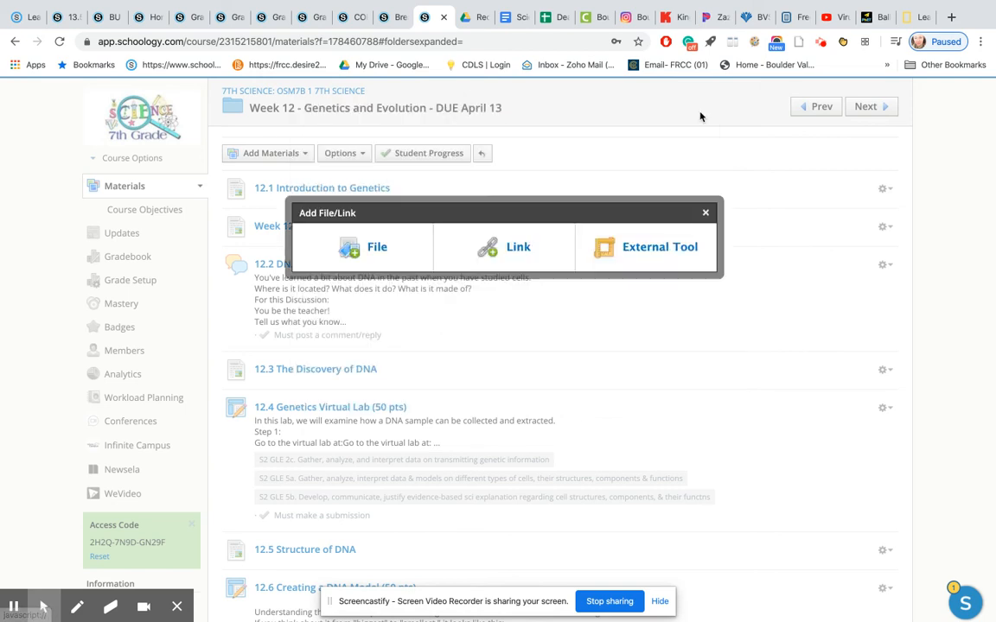
left_click(705, 212)
Open the CK-12 App for adding materials to the Week 12 folder and bring up its Life Science book for middle school.
left_click(677, 207)
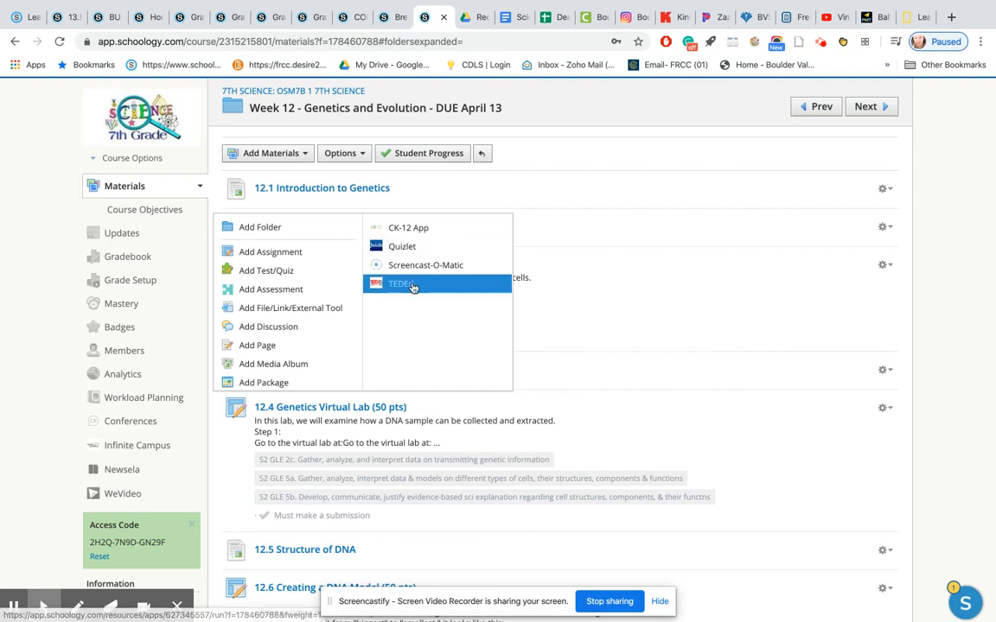
left_click(304, 153)
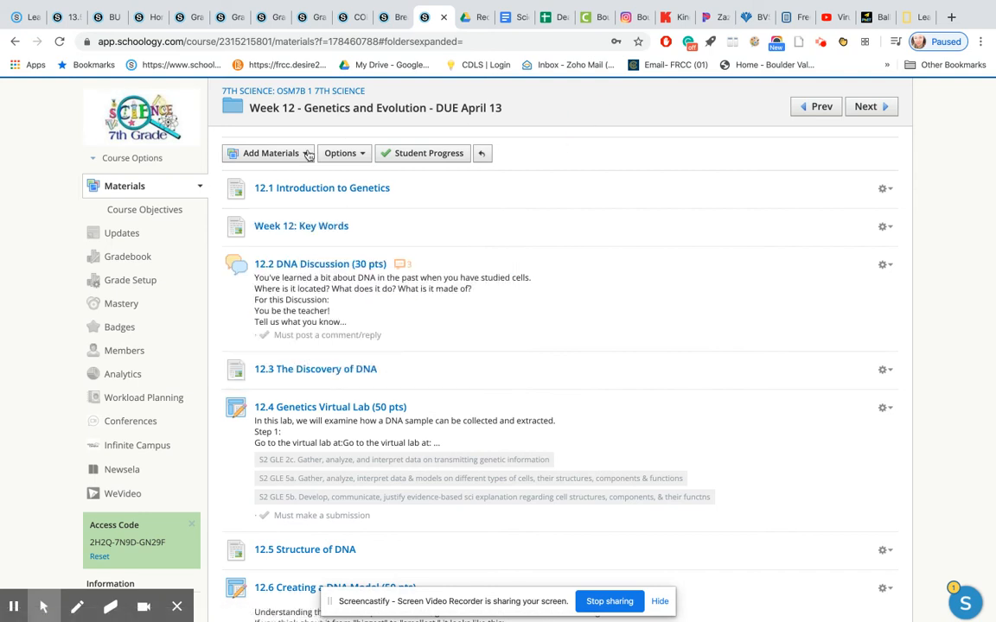
left_click(304, 153)
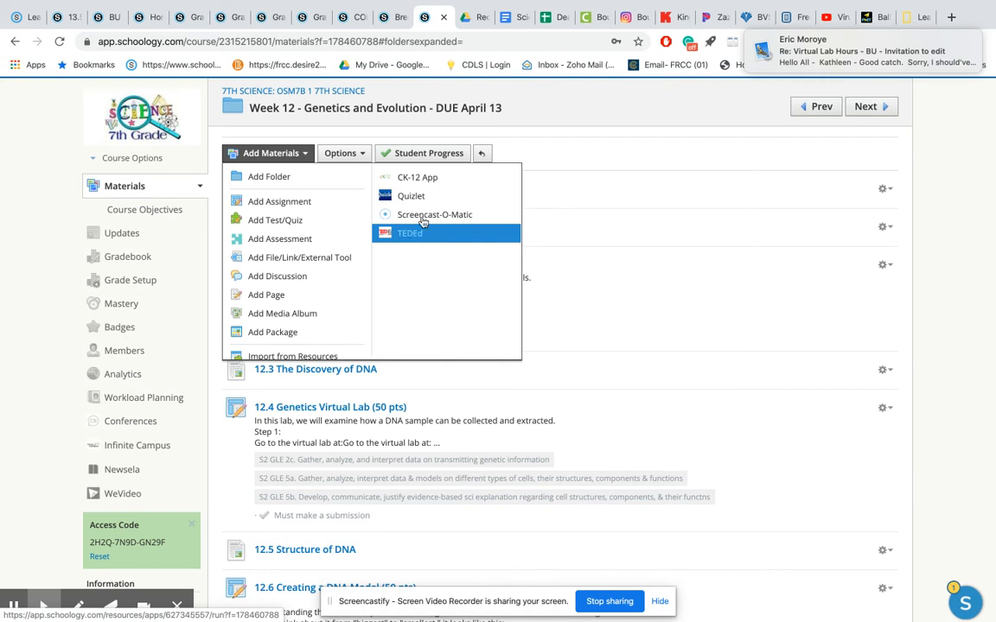
left_click(413, 177)
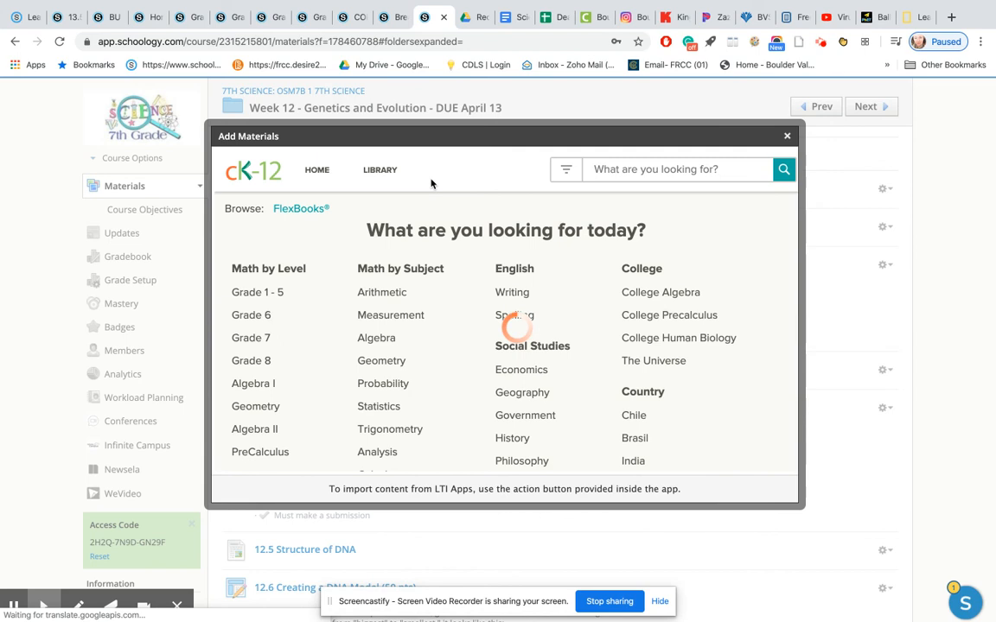
scroll(394, 283, "down", 2)
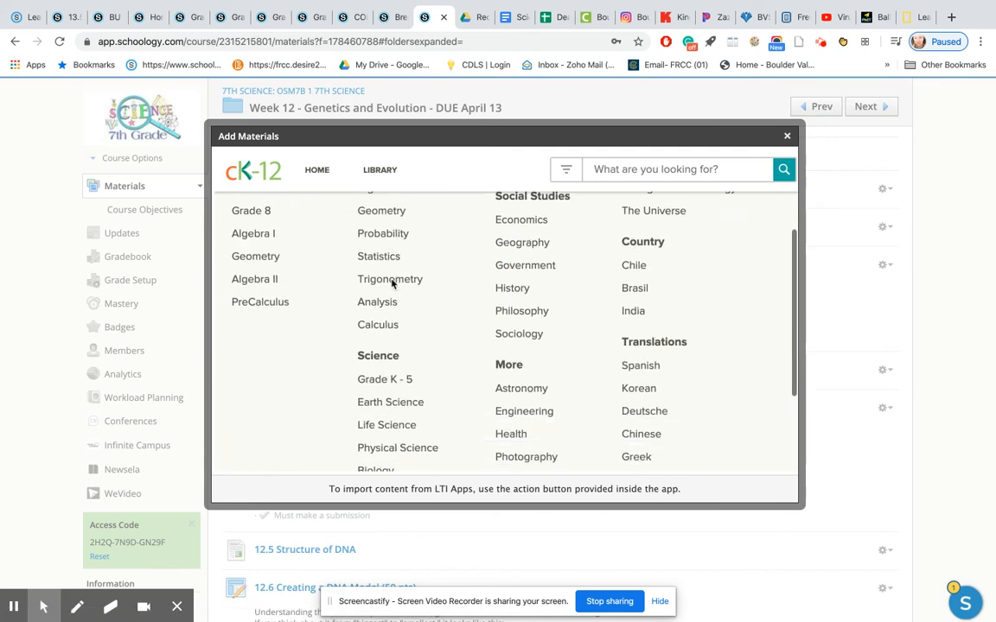
scroll(391, 282, "down", 1)
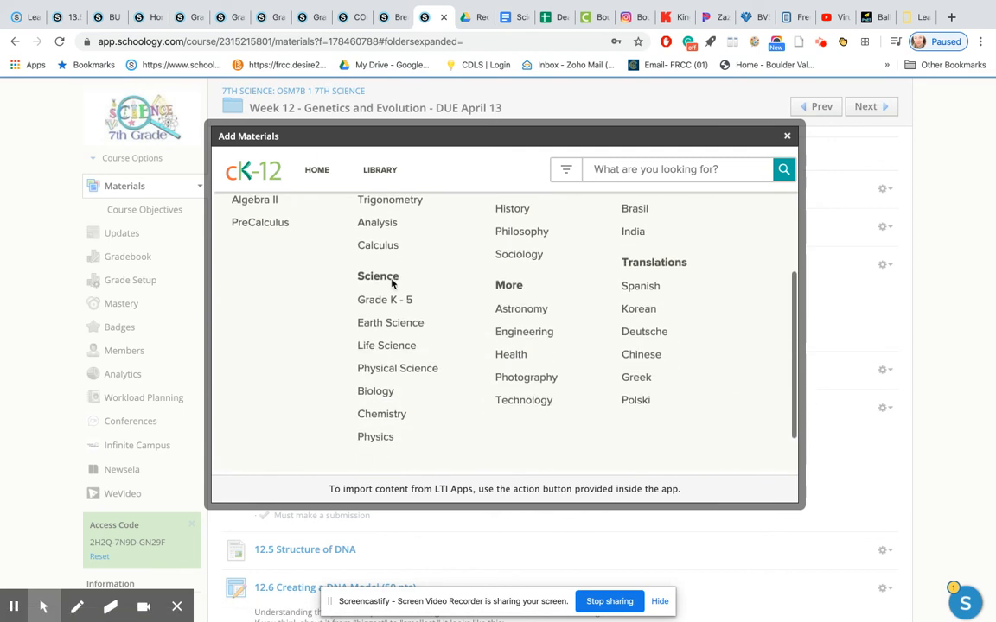
left_click(387, 346)
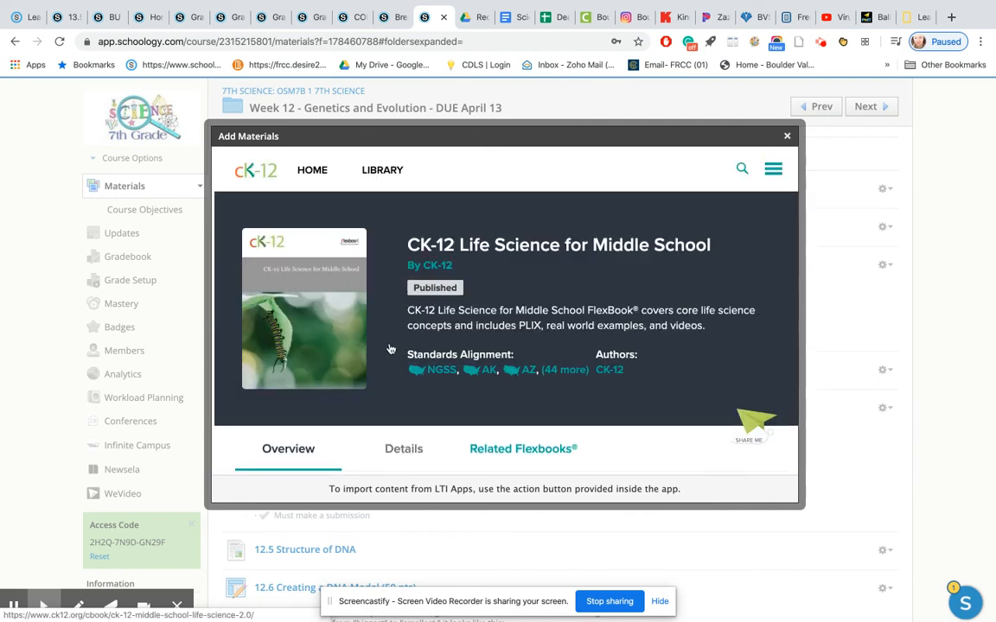
View the Protist Nutrition section under chapter 6, Protists and Fungi, and close the CK-12 App without importing anything.
scroll(459, 296, "down", 2)
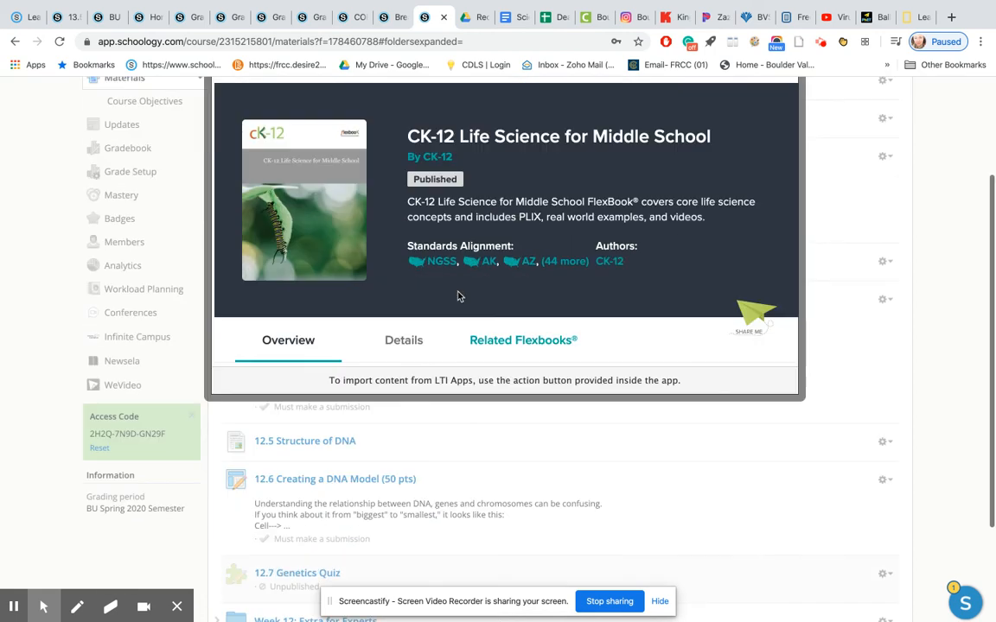
scroll(458, 297, "down", 6)
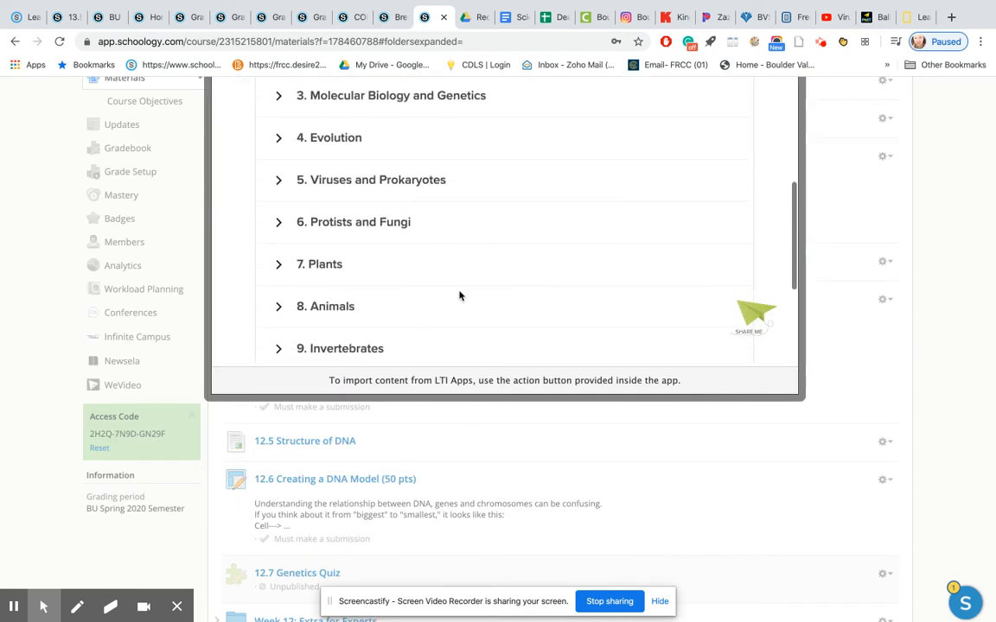
left_click(339, 216)
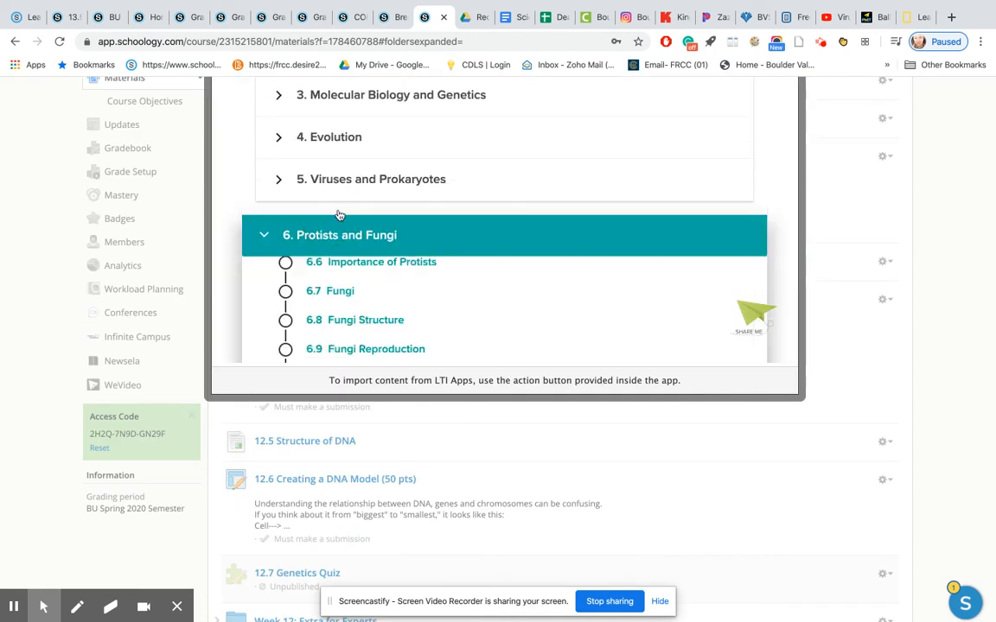
left_click(345, 306)
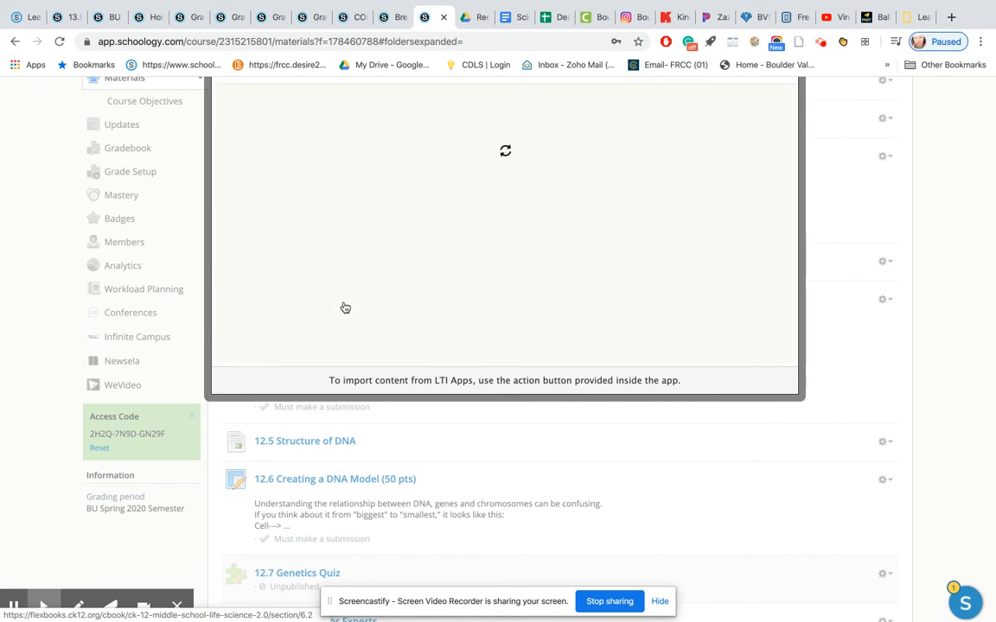
scroll(402, 264, "down", 3)
scroll(402, 264, "down", 1)
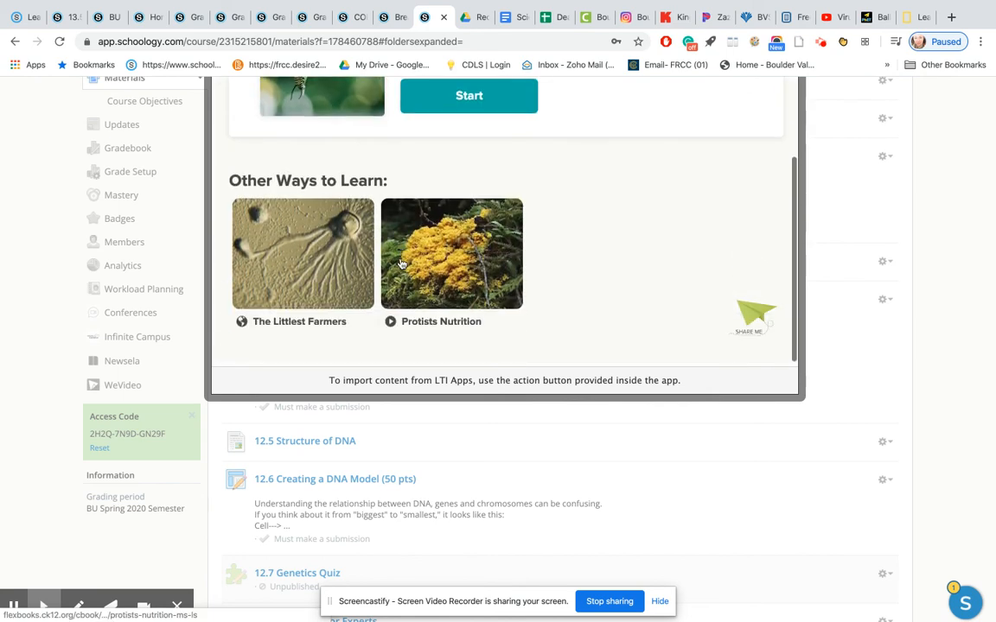
scroll(377, 269, "up", 5)
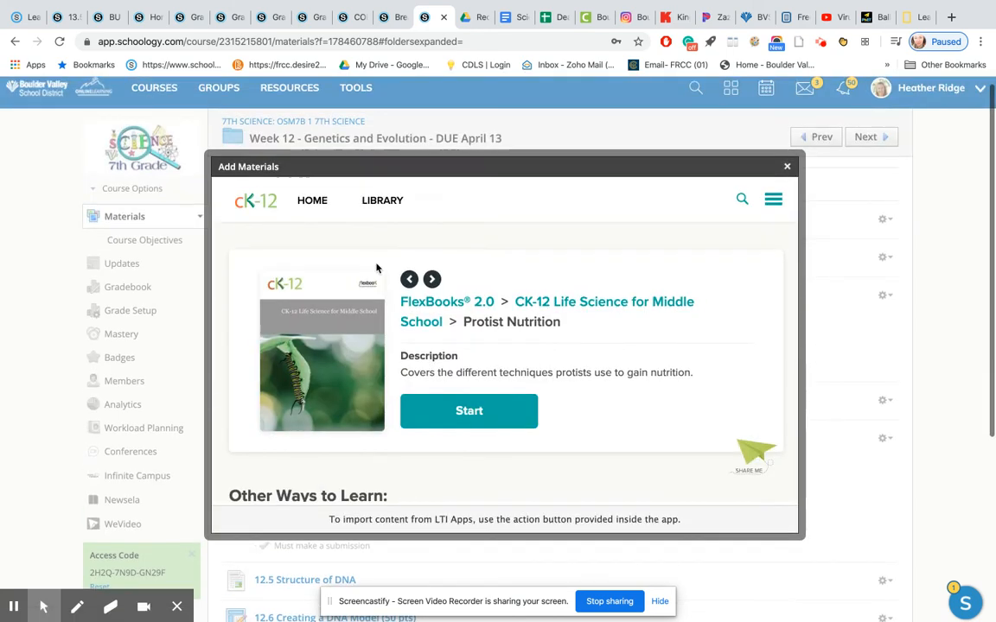
left_click(786, 165)
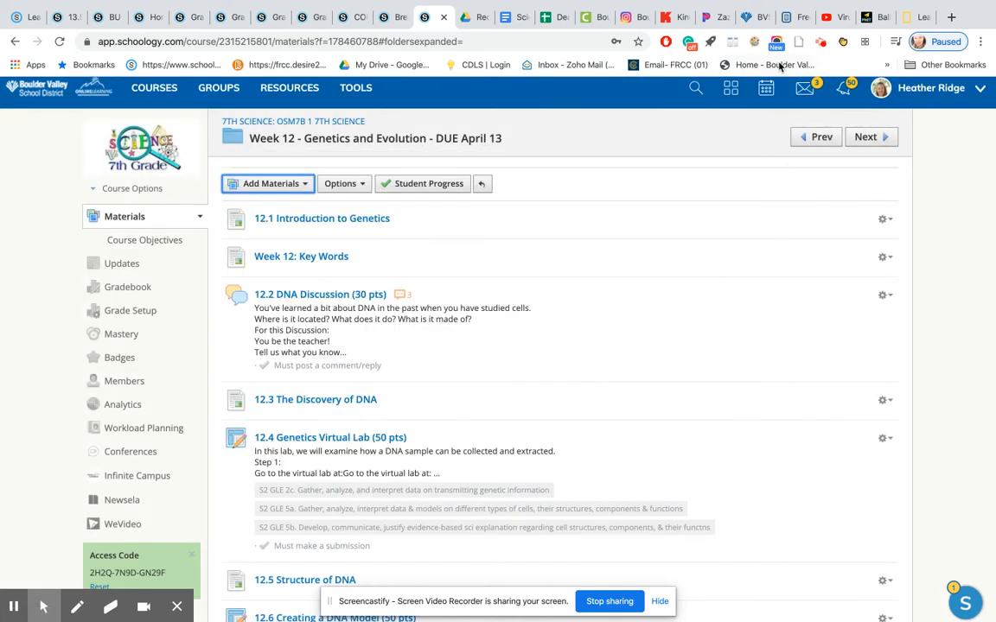
Switch to the CK-12 website and load its home page.
left_click(794, 17)
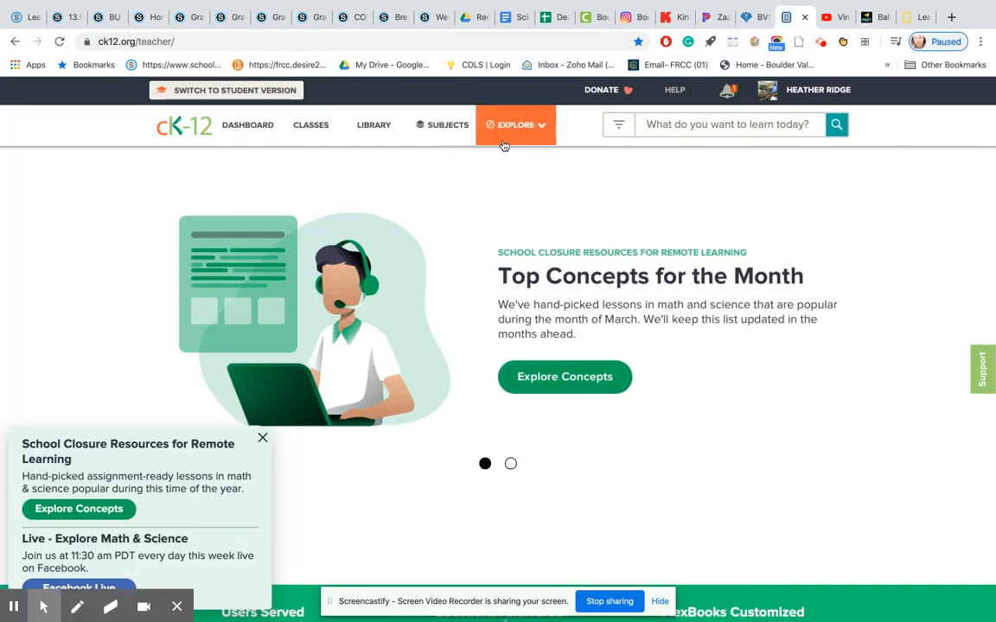
left_click(177, 130)
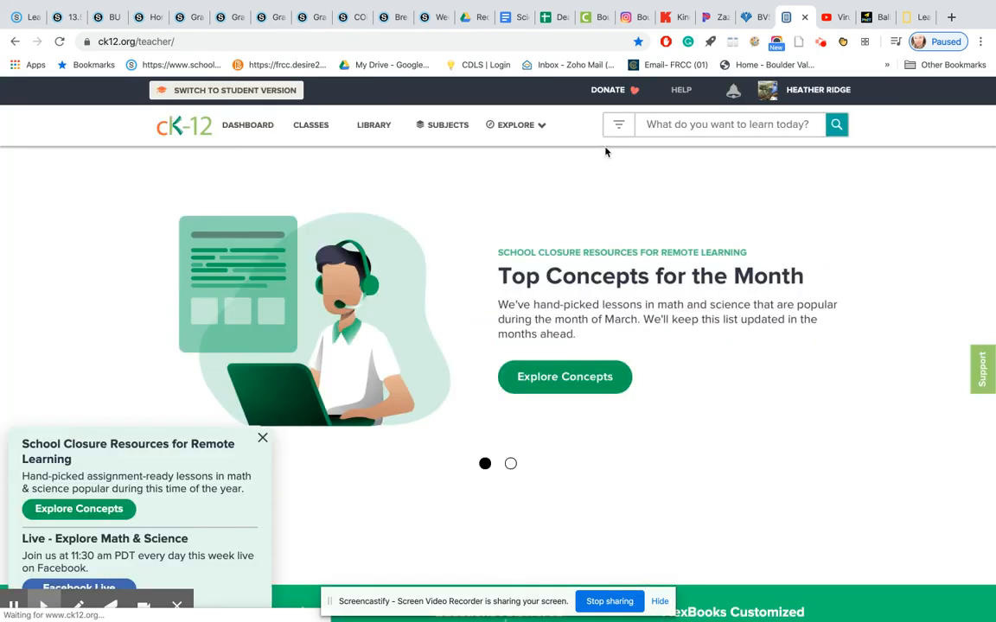
Open CK-12's PLIX collection and bring up the Heating Curve of Water interactive from the Chemistry branch.
mouse_move(535, 137)
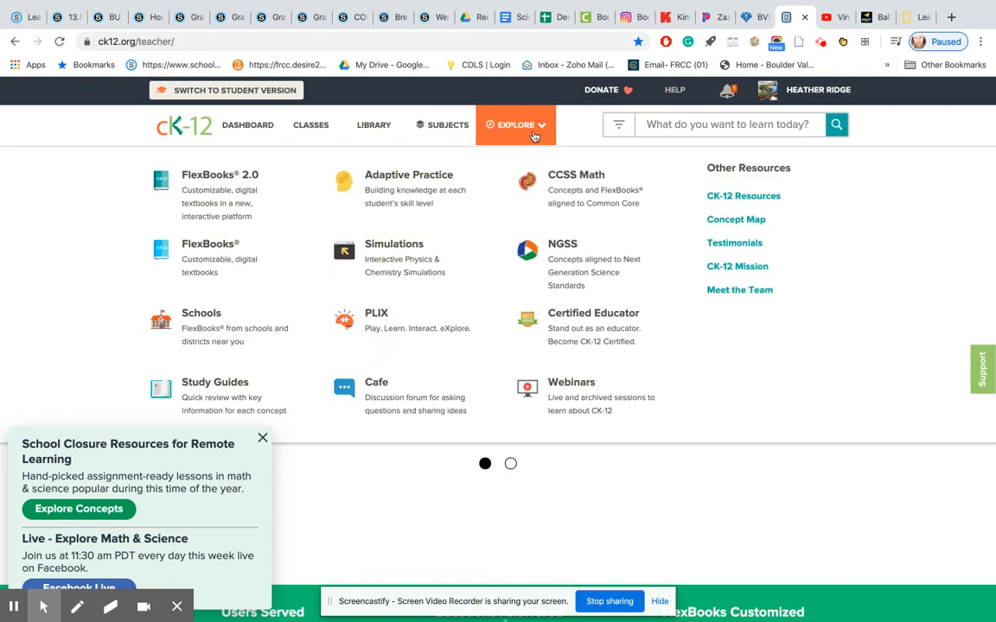
left_click(371, 329)
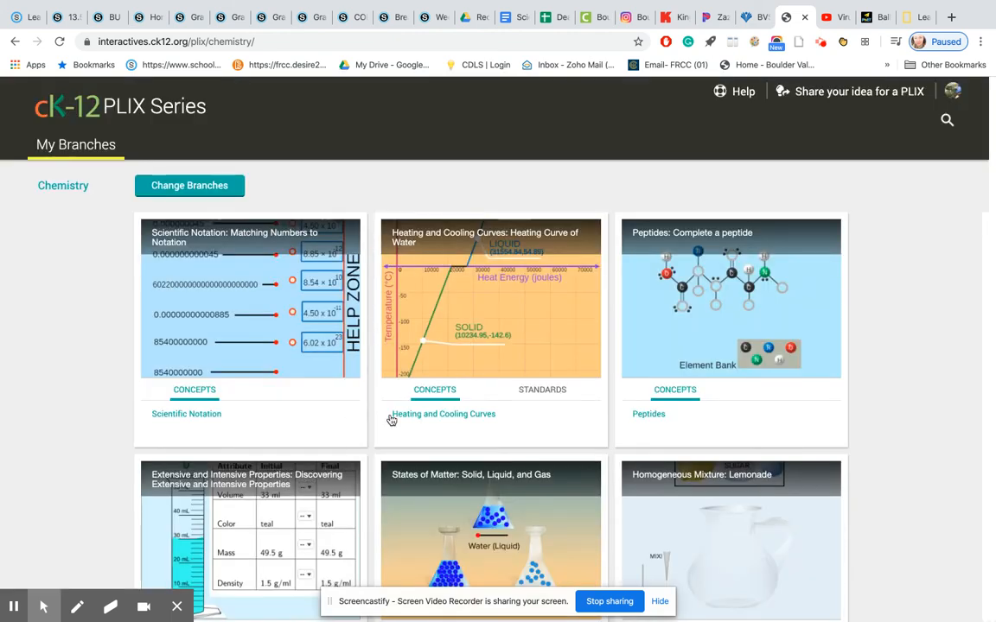
scroll(484, 360, "down", 1)
left_click(495, 258)
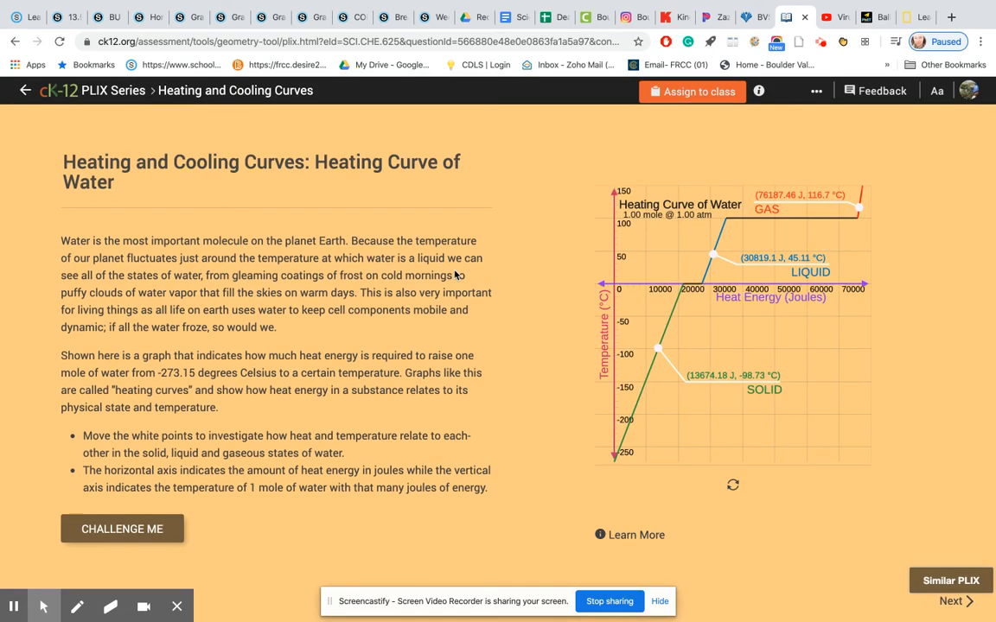
Check the platforms offered for assigning the interactive to a class, close that dialog without assigning, and copy the interactive's web address.
left_click(696, 92)
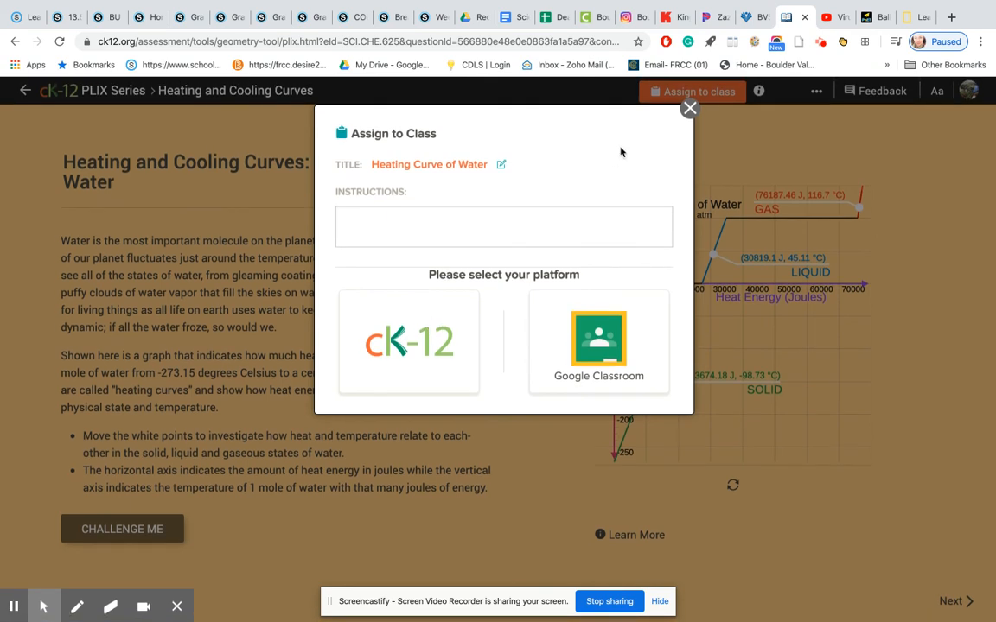
left_click(689, 109)
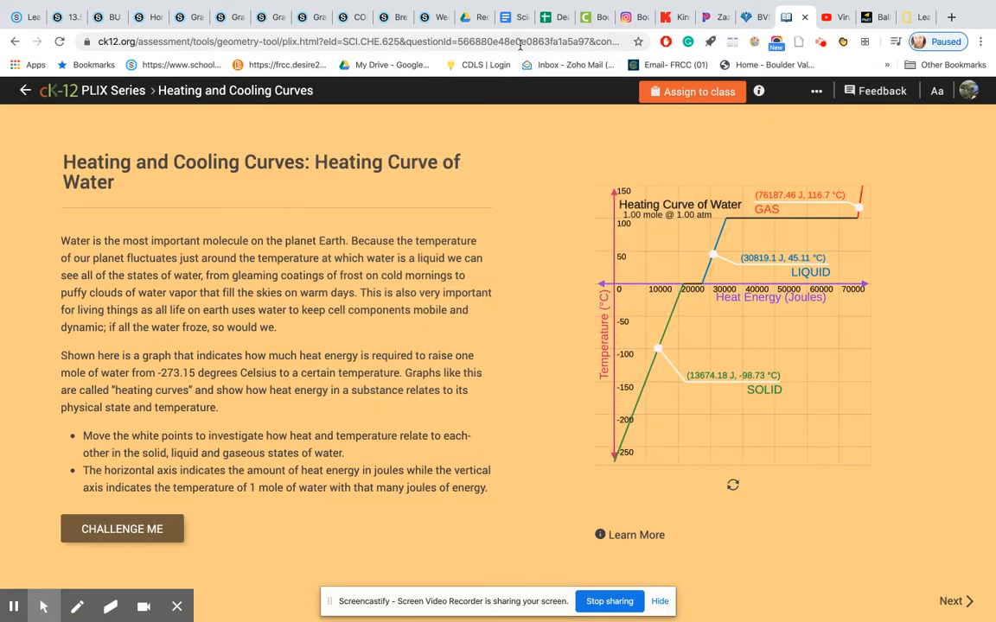
left_click(519, 42)
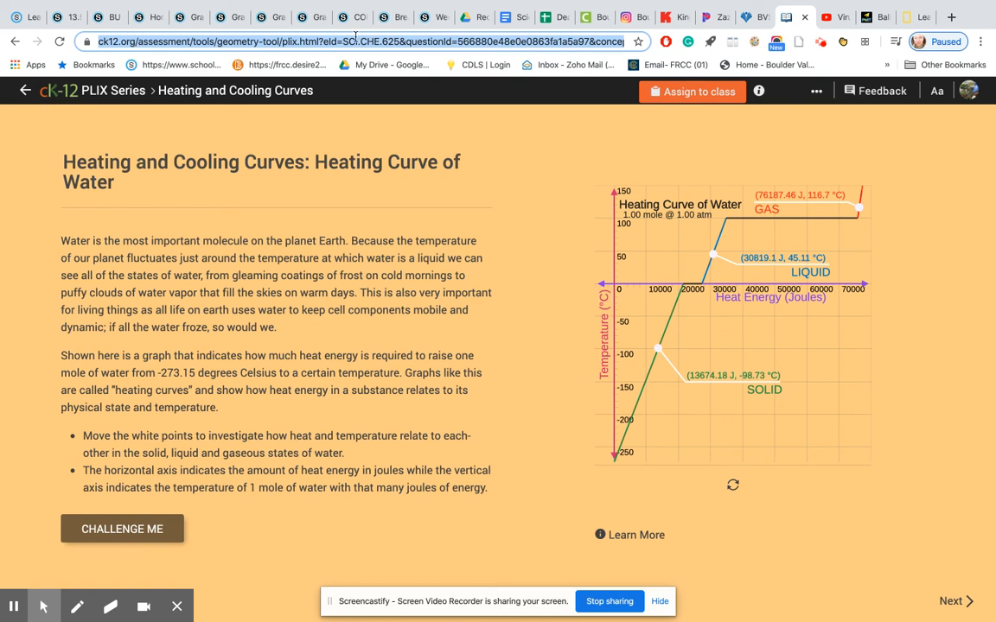
Switch to Schoology and start adding a link to the Week 12 folder, using the copied CK-12 address as its URL.
left_click(432, 17)
left_click(278, 183)
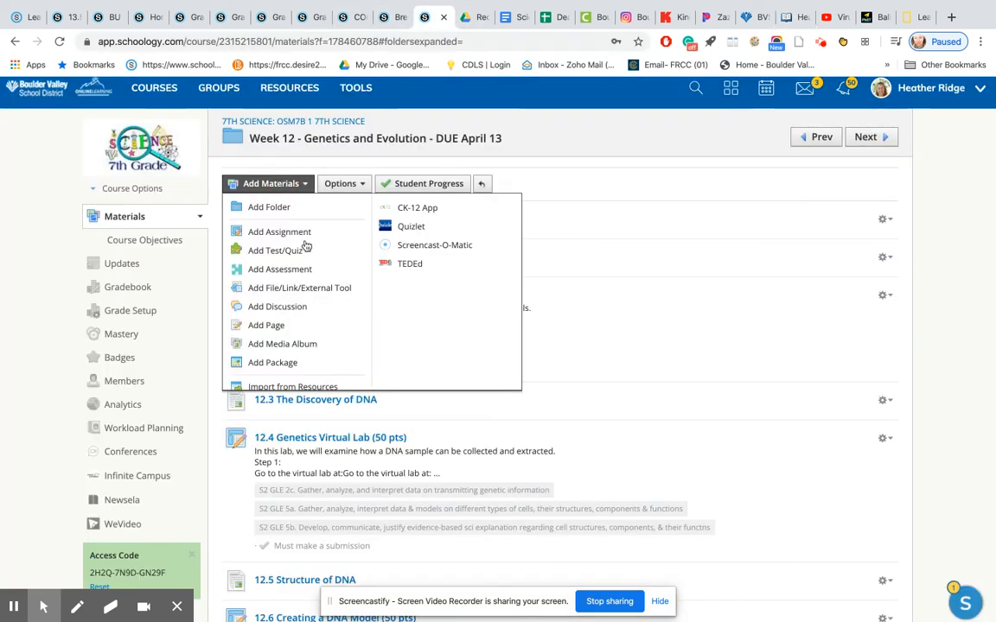
left_click(296, 289)
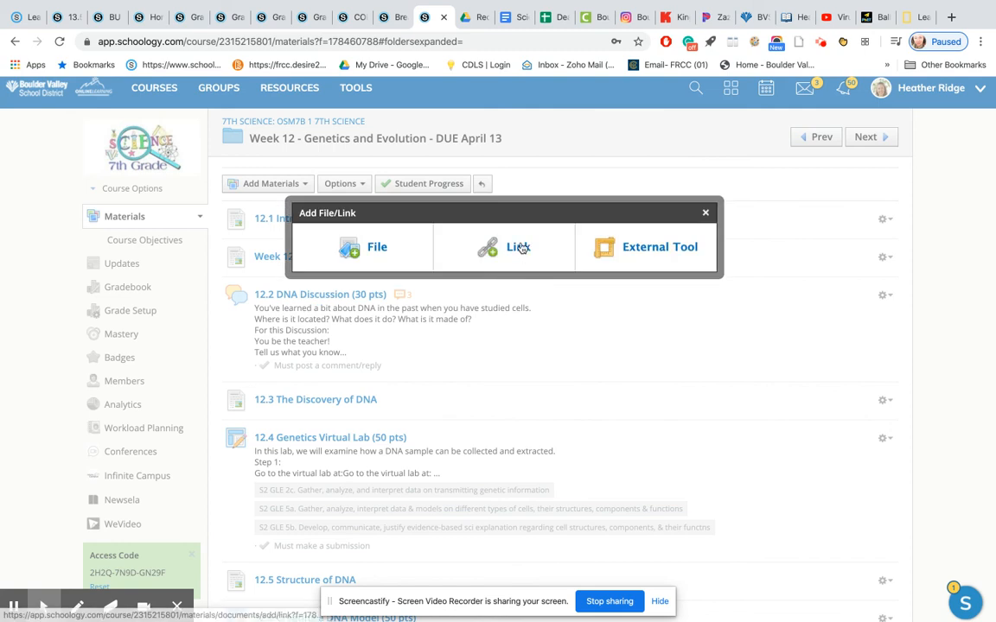
left_click(519, 247)
left_click(468, 221)
key("ctrl+v")
Title the link Heat Curve Interactive, turn on individual assigning, keep Display in Schoology enabled, and add the link to the folder.
left_click(485, 244)
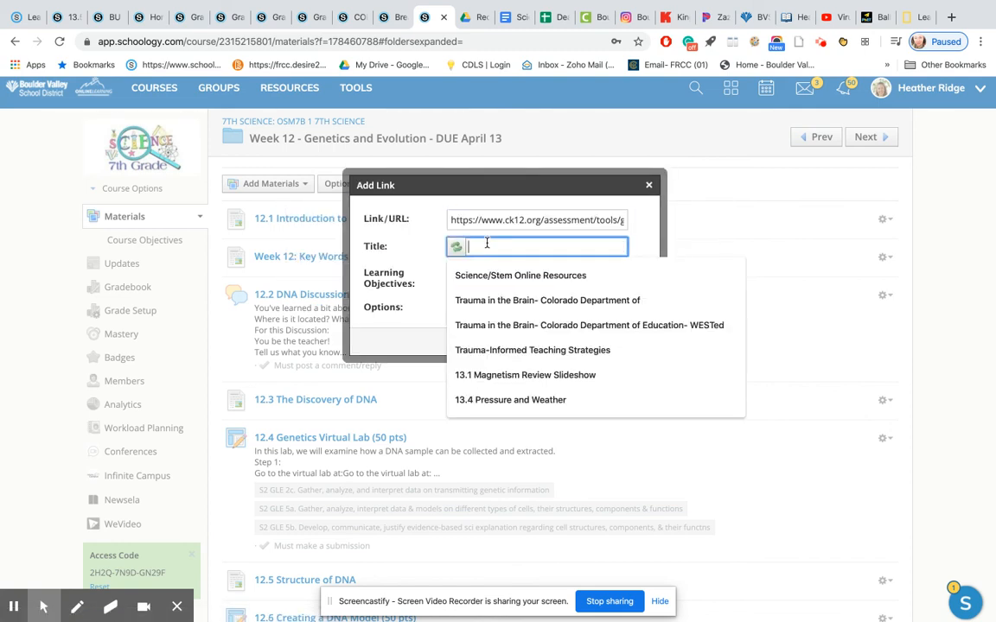
type("Heat Curve Interactive")
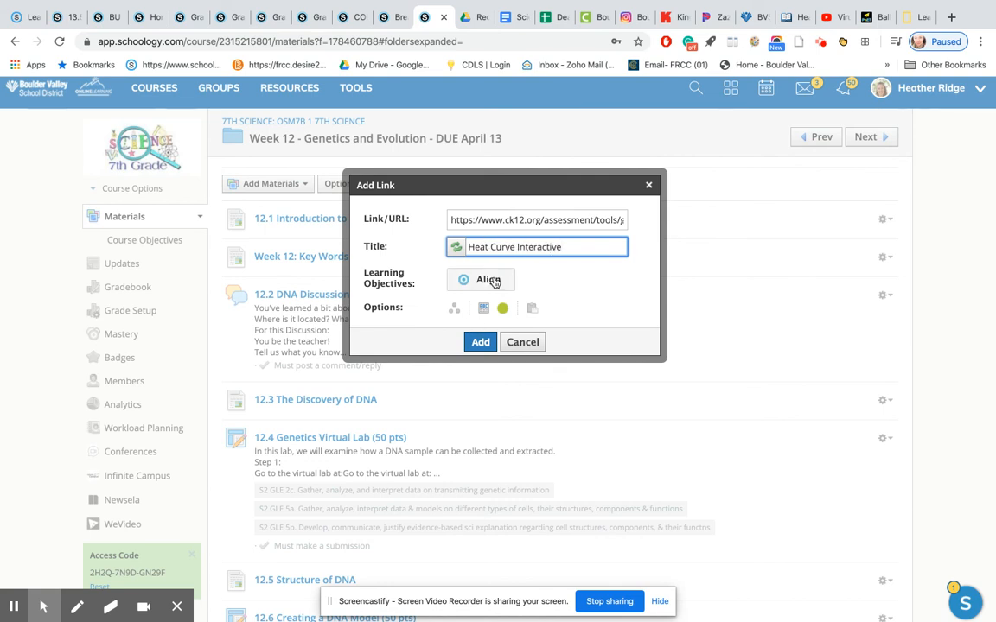
left_click(453, 309)
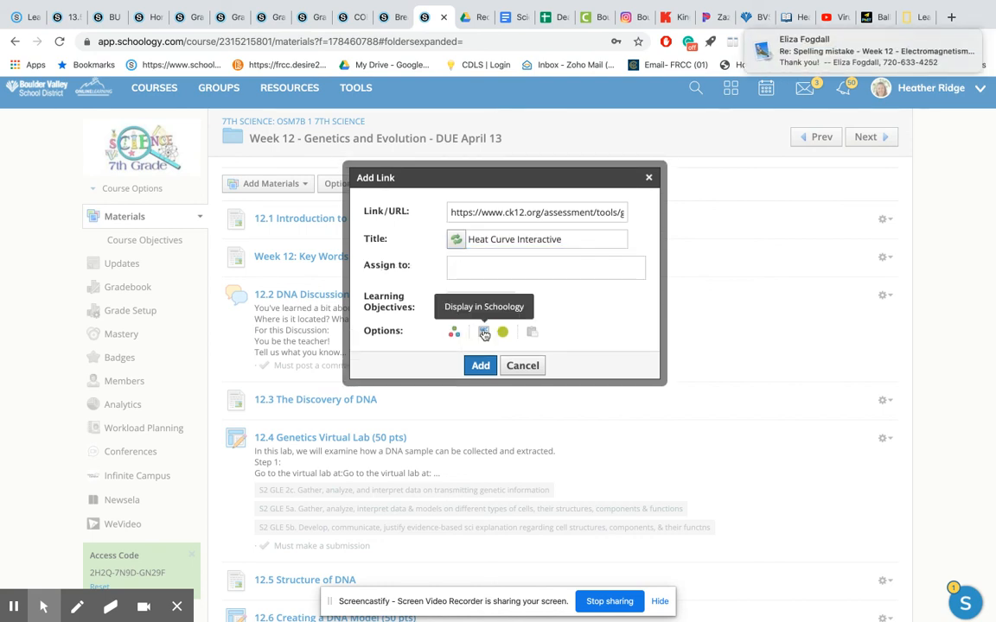
left_click(484, 333)
left_click(484, 333)
left_click(478, 367)
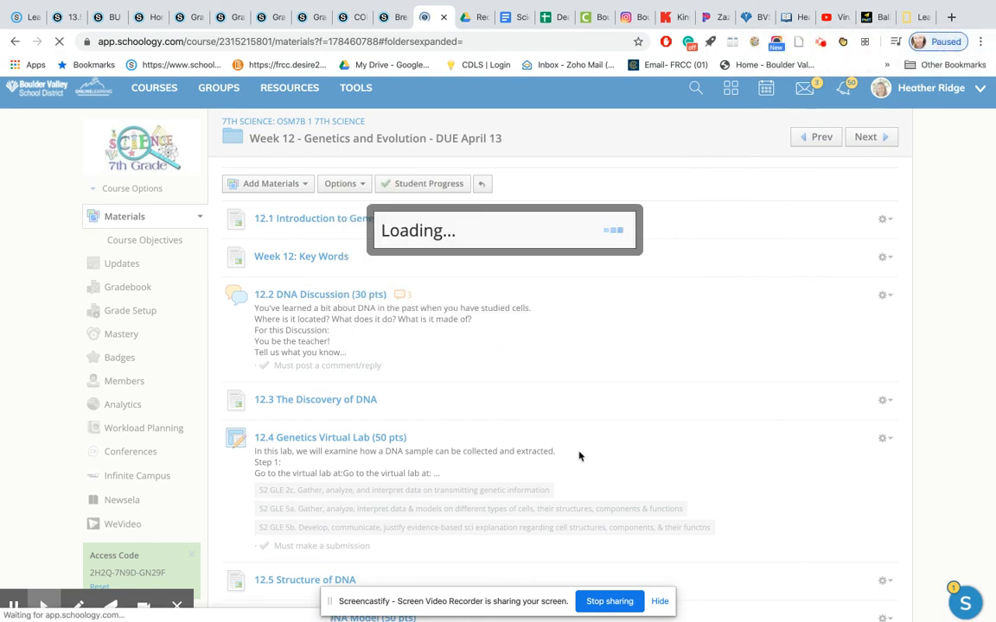
Open the Heat Curve Interactive link at the end of the Week 12 folder and view the PLIX inside Schoology.
scroll(579, 456, "down", 3)
scroll(579, 456, "down", 3)
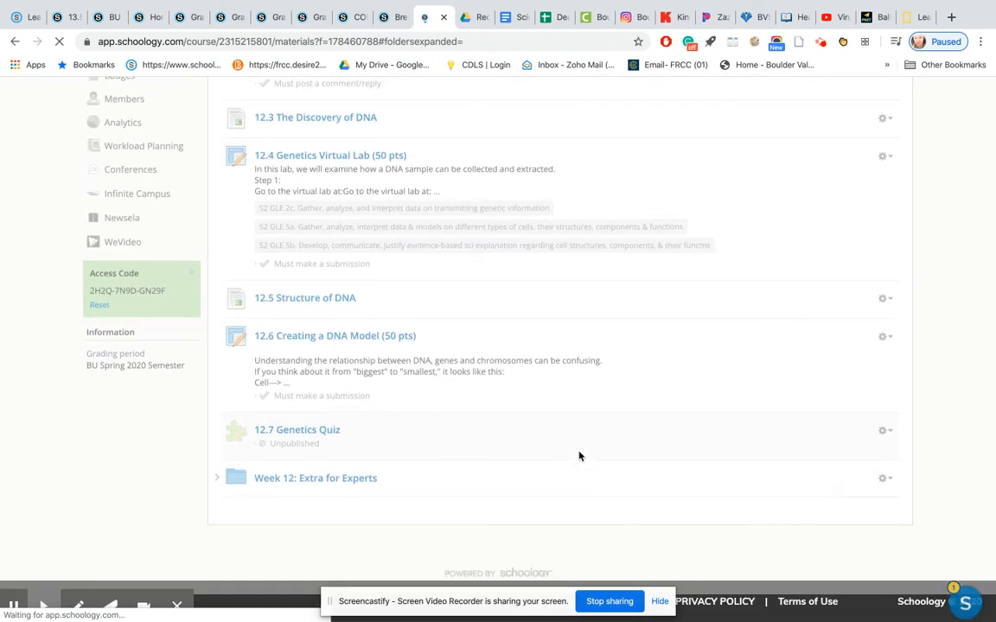
scroll(579, 456, "down", 3)
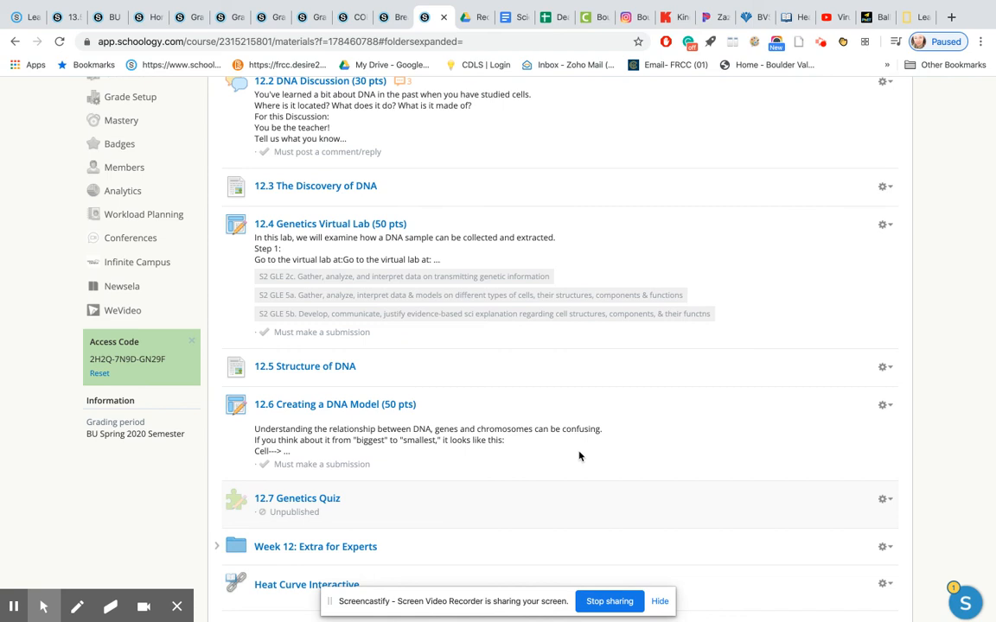
scroll(579, 456, "down", 2)
left_click(325, 503)
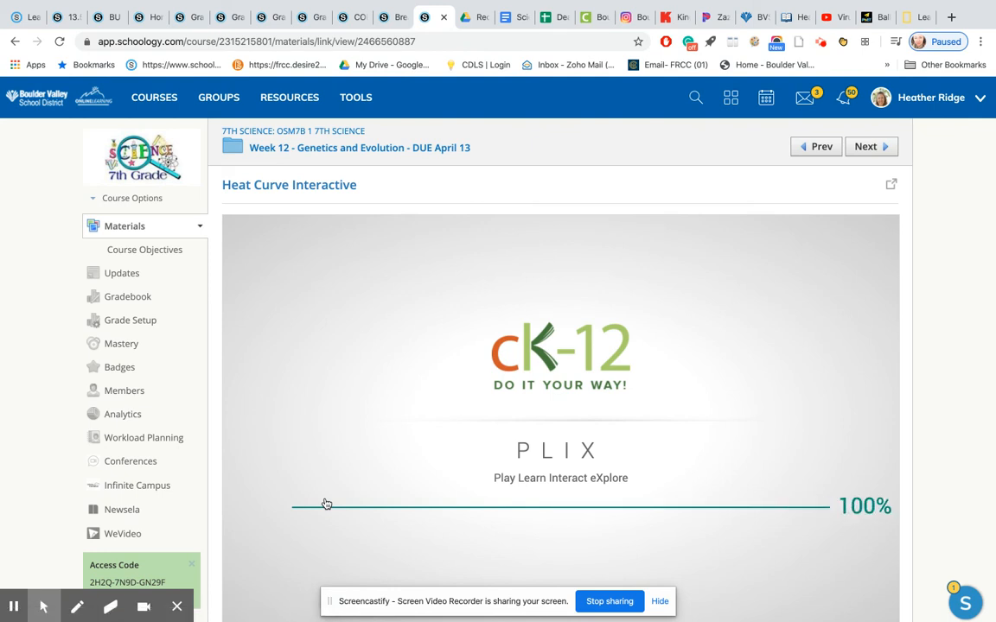
scroll(452, 471, "down", 1)
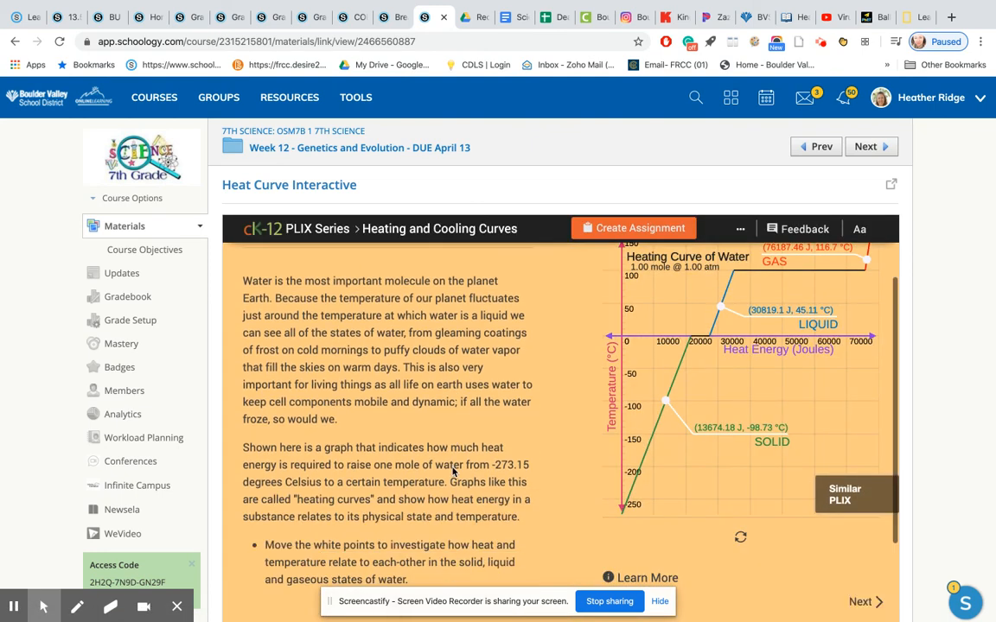